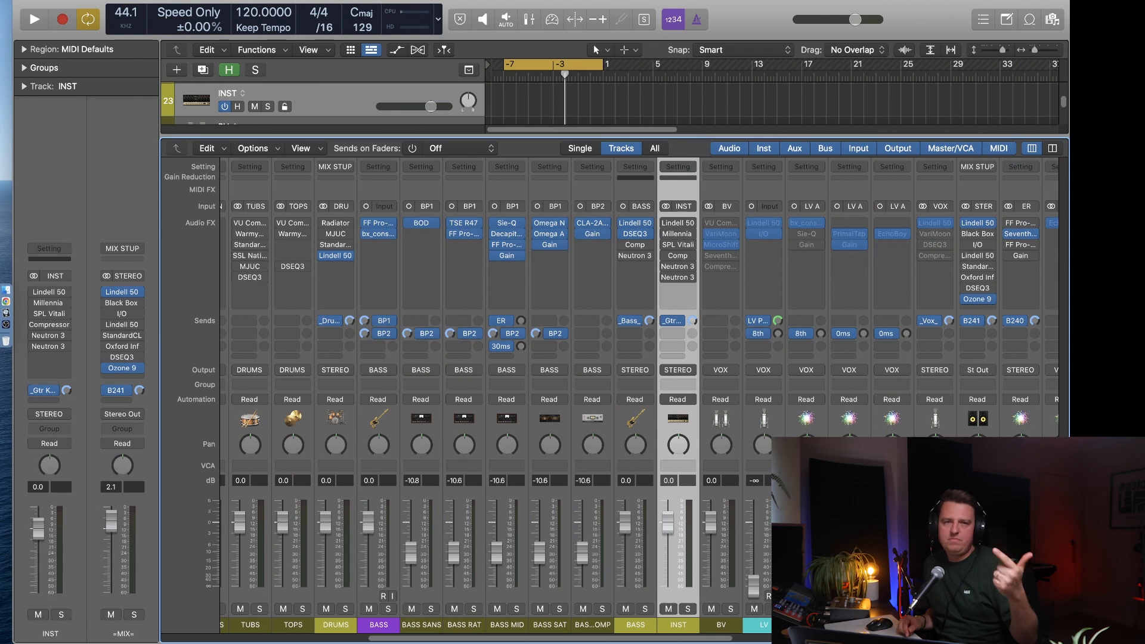
# Enable and open the Lindell 50 Channel plugin on the INST channel.
pyautogui.click(679, 228)
pyautogui.moveTo(717, 184); pyautogui.dragTo(604, 98)
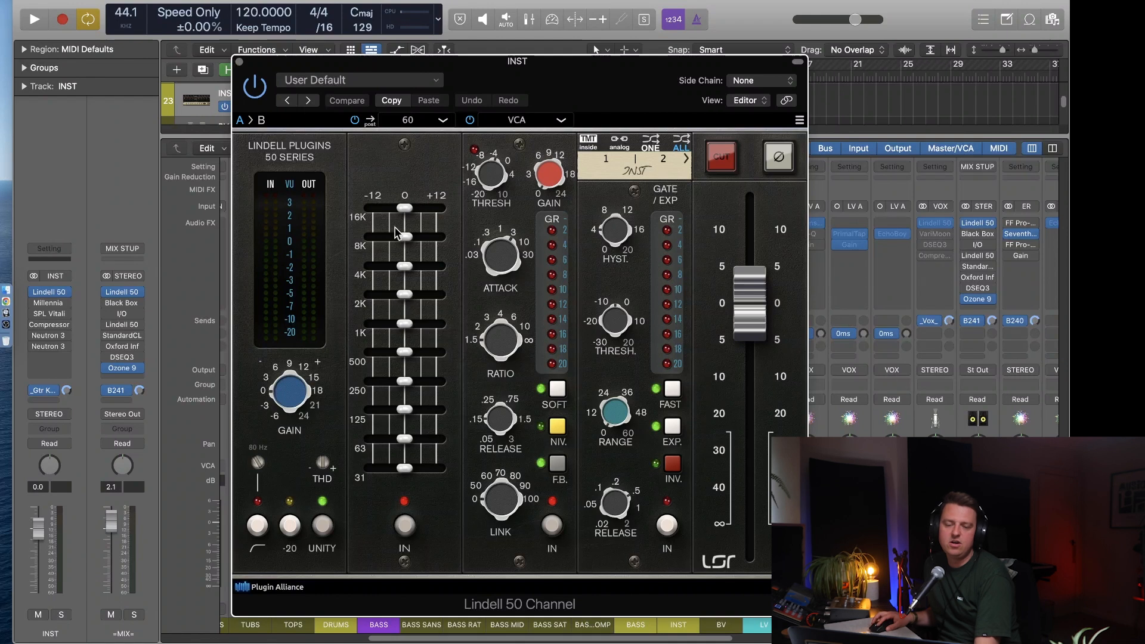
# Try small boosts in the upper-mid and low-mid bands of the Lindell 50's graphic EQ and reset them to 0.
pyautogui.moveTo(403, 267); pyautogui.dragTo(414, 270)
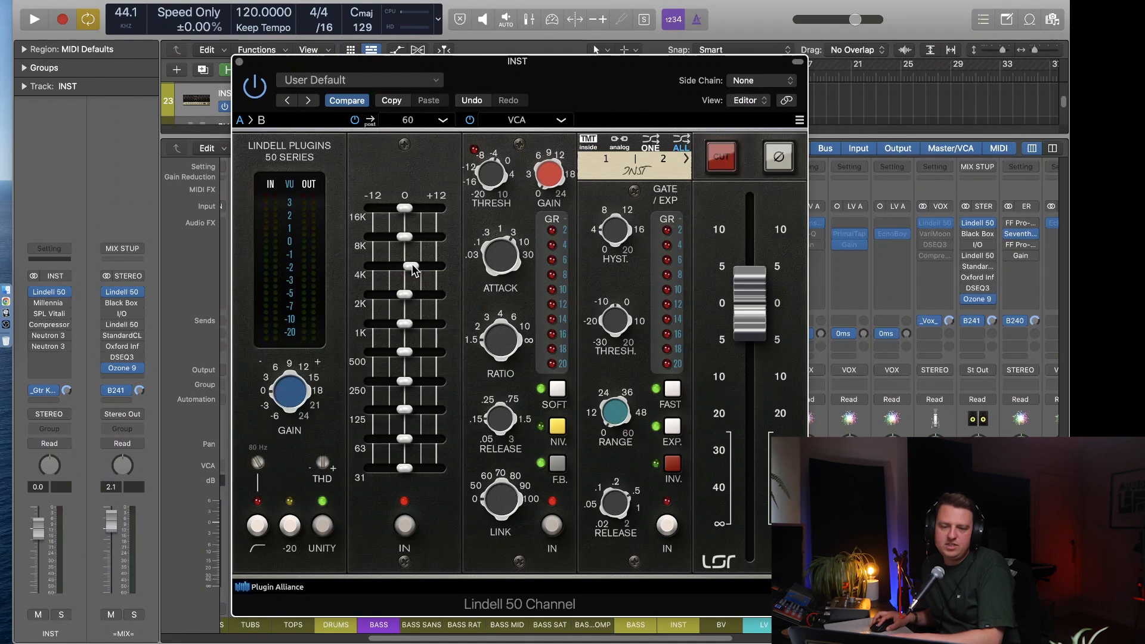
pyautogui.moveTo(405, 295); pyautogui.dragTo(412, 295)
pyautogui.keyDown('alt'); pyautogui.click(418, 270); pyautogui.keyUp('alt')
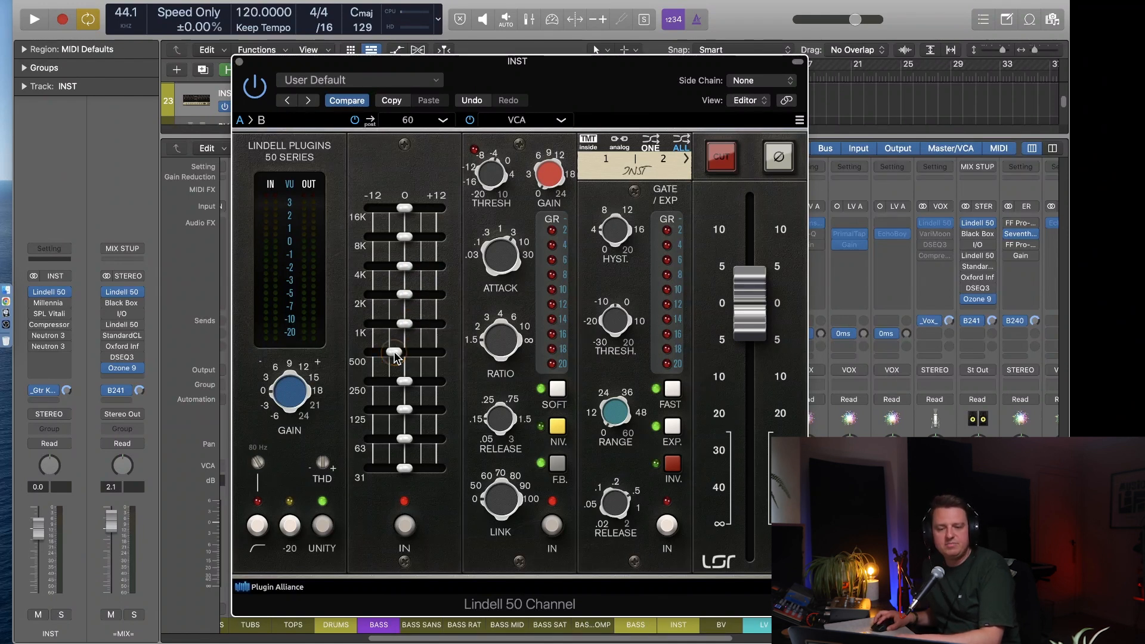
pyautogui.moveTo(405, 382); pyautogui.dragTo(413, 411)
pyautogui.keyDown('alt'); pyautogui.click(413, 384); pyautogui.keyUp('alt')
pyautogui.keyDown('alt'); pyautogui.click(414, 412); pyautogui.keyUp('alt')
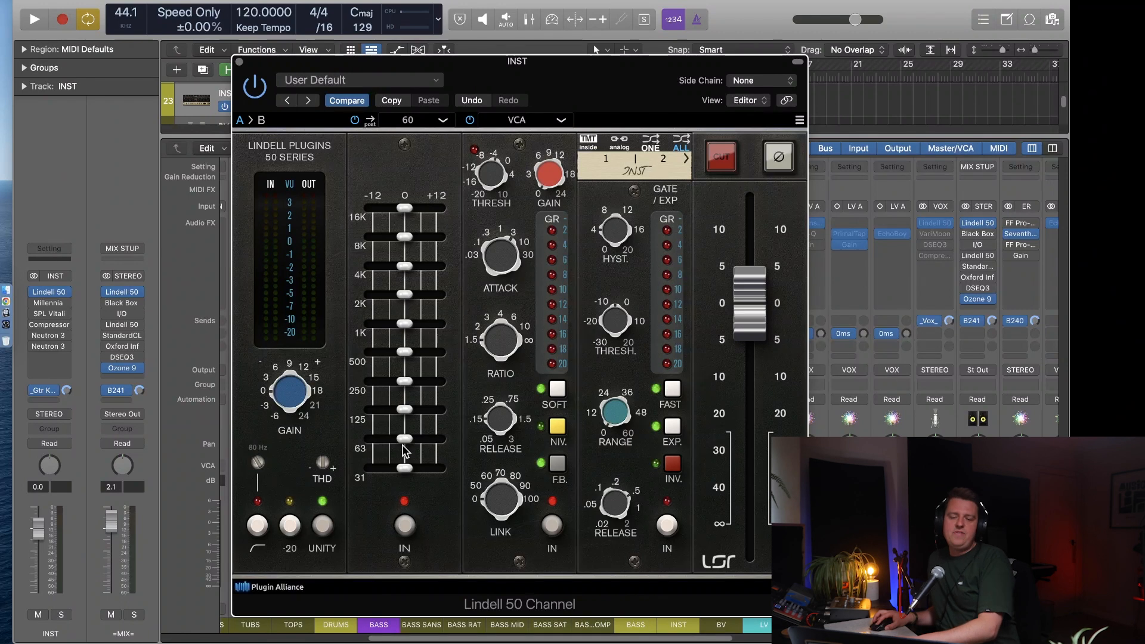
# Shape the Lindell 50's graphic EQ by cutting 31 Hz, 63 Hz, 500 Hz and 16 kHz and boosting 125 Hz, 1 kHz and 4 kHz.
pyautogui.moveTo(405, 469); pyautogui.dragTo(401, 442)
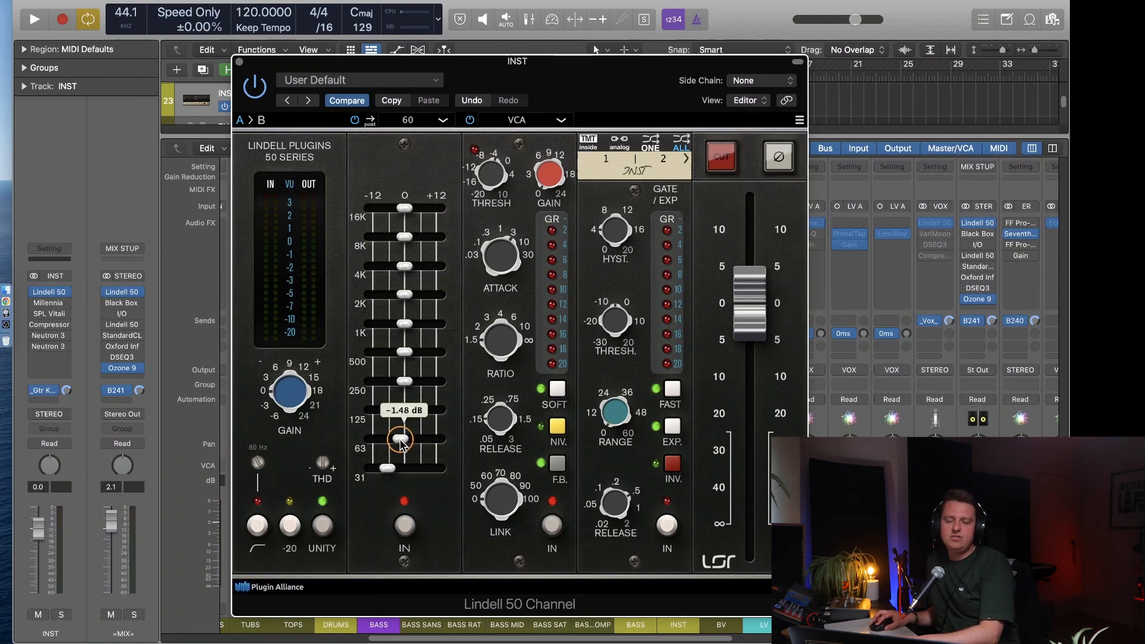
pyautogui.moveTo(400, 213); pyautogui.dragTo(387, 213)
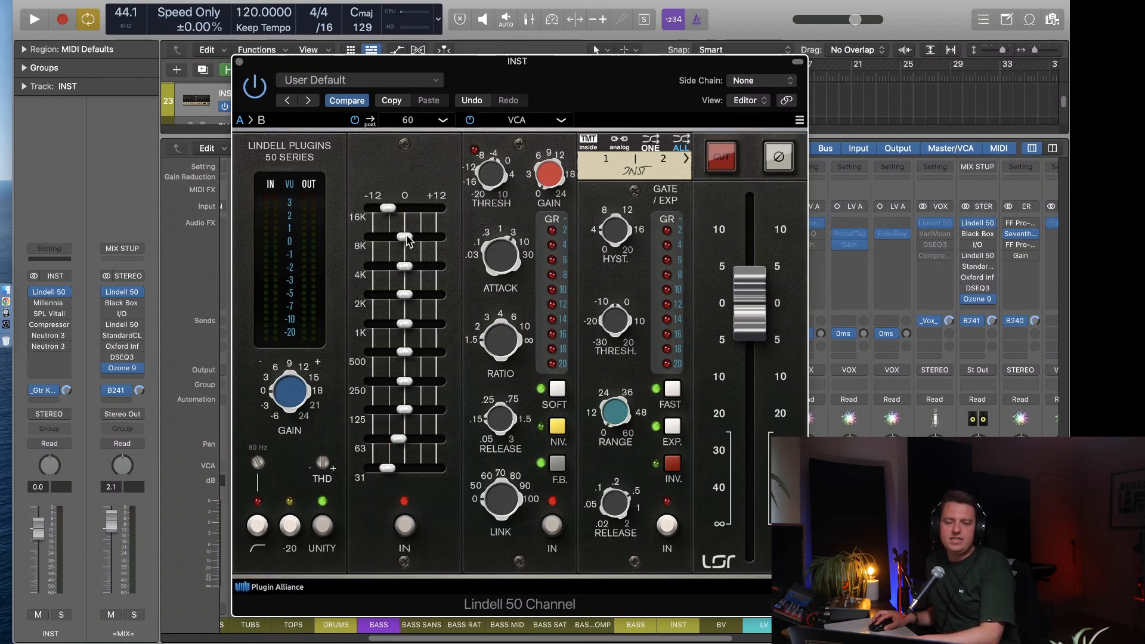
pyautogui.click(409, 238)
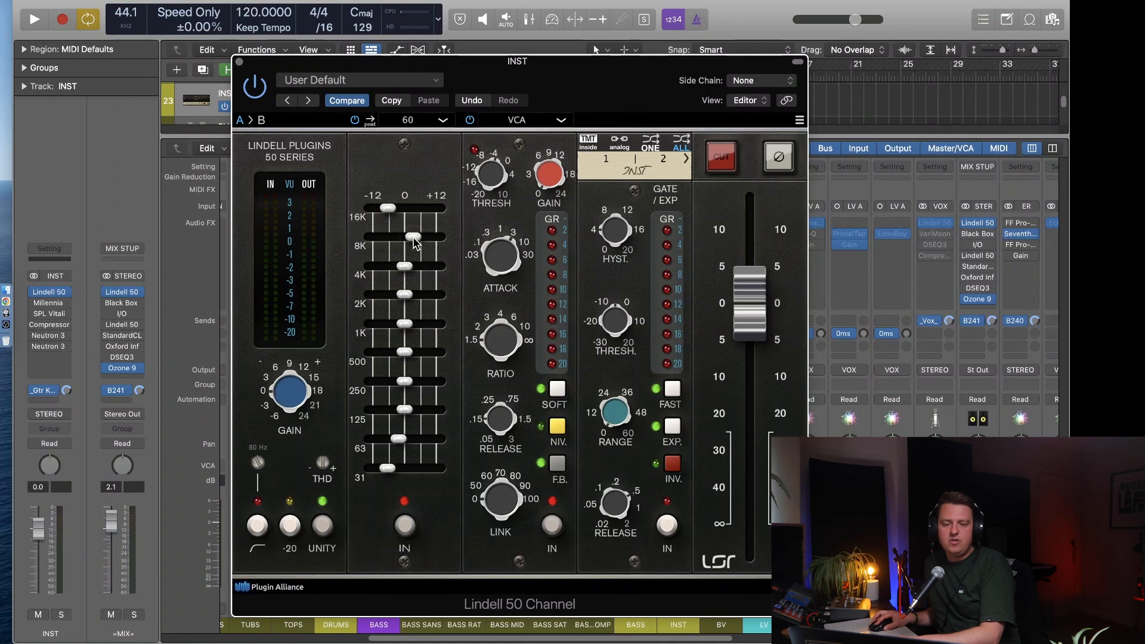
pyautogui.moveTo(405, 266); pyautogui.dragTo(411, 266)
pyautogui.moveTo(405, 324); pyautogui.dragTo(399, 352)
pyautogui.moveTo(405, 409); pyautogui.dragTo(411, 411)
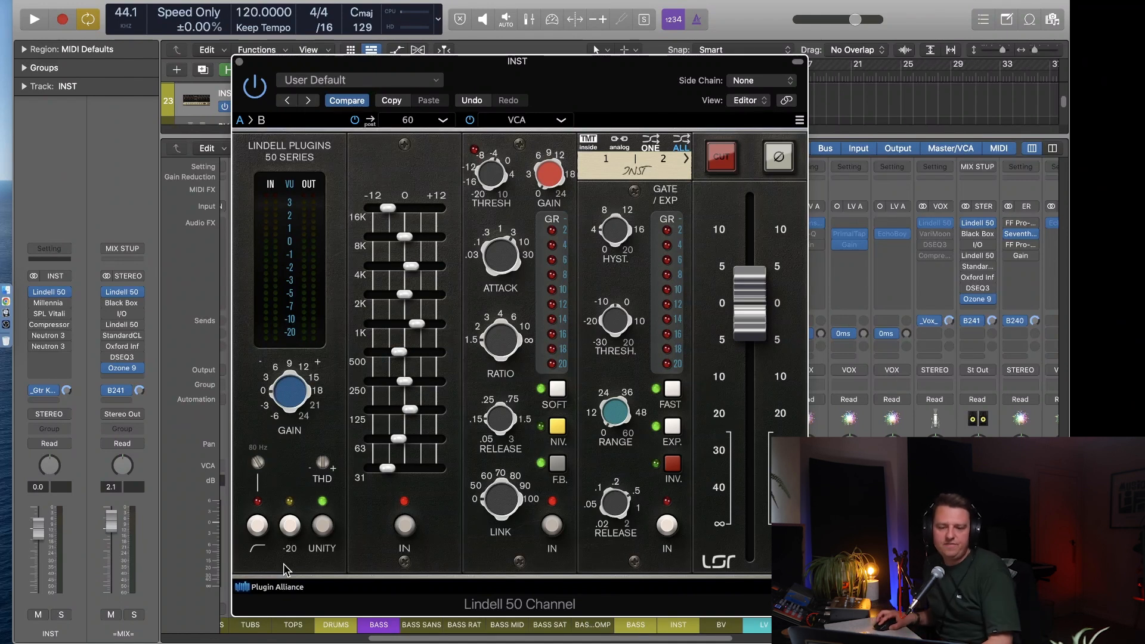
pyautogui.click(258, 525)
# Try lowering the Lindell 50's output fader and the INST channel fader, and return both to 0.
pyautogui.moveTo(749, 304); pyautogui.dragTo(749, 352)
pyautogui.moveTo(659, 107); pyautogui.dragTo(364, 41)
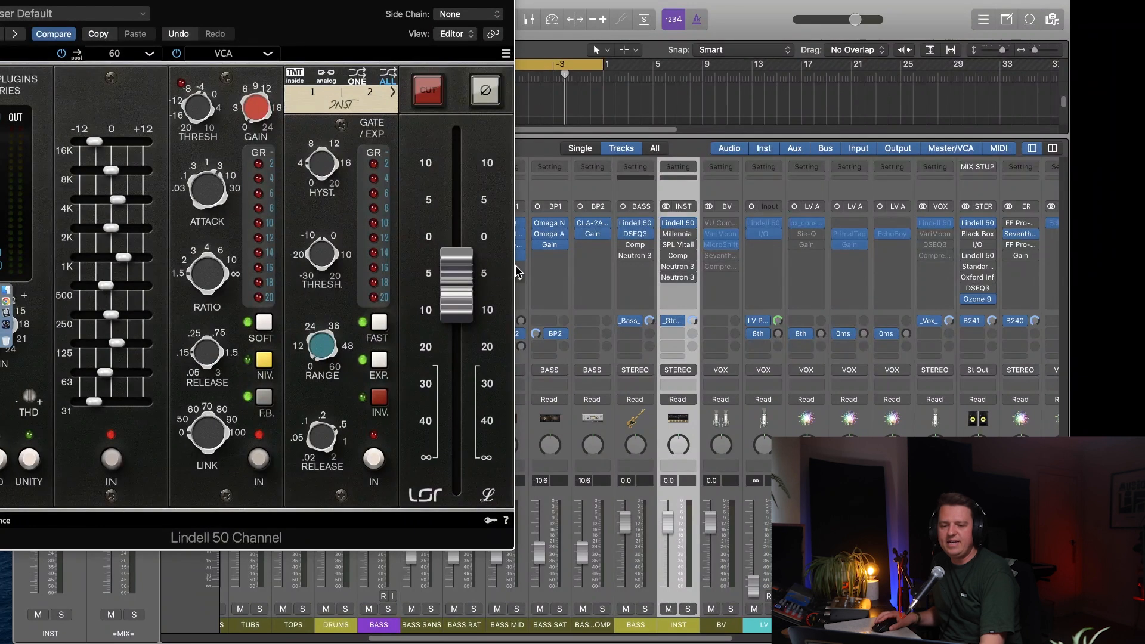
pyautogui.moveTo(440, 301); pyautogui.dragTo(471, 262)
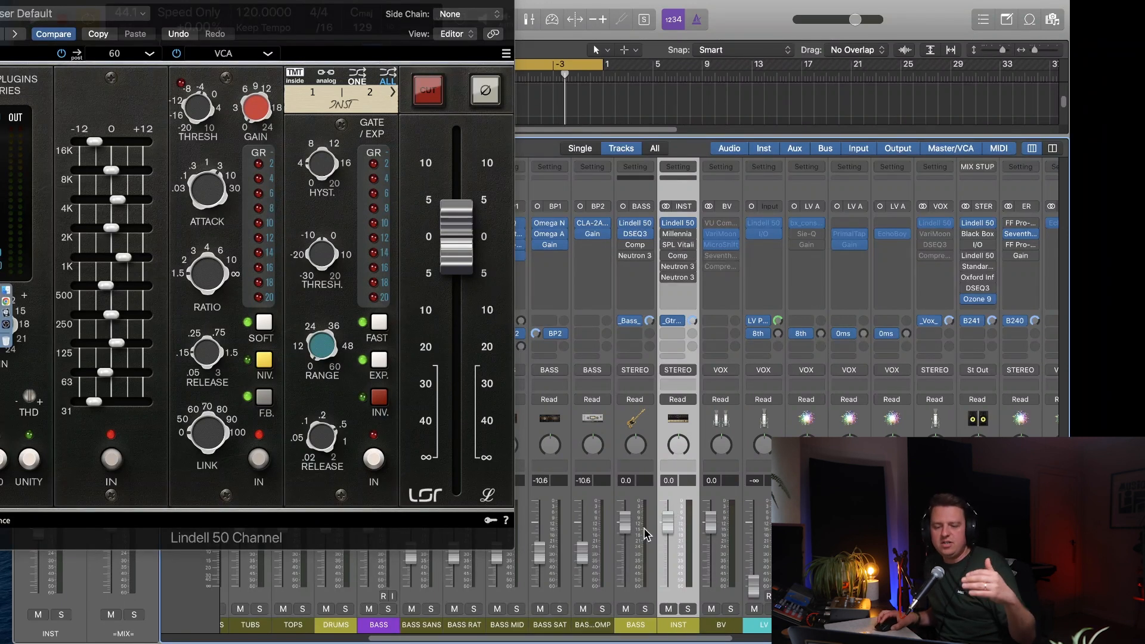
pyautogui.moveTo(668, 527); pyautogui.dragTo(668, 535)
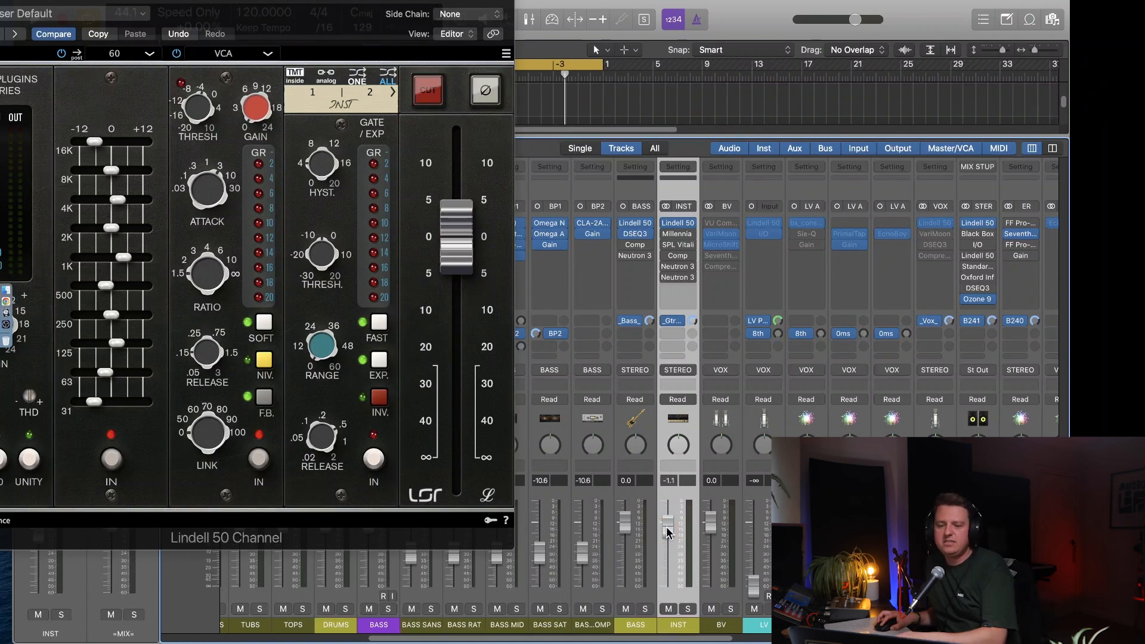
pyautogui.keyDown('alt'); pyautogui.click(669, 532); pyautogui.keyUp('alt')
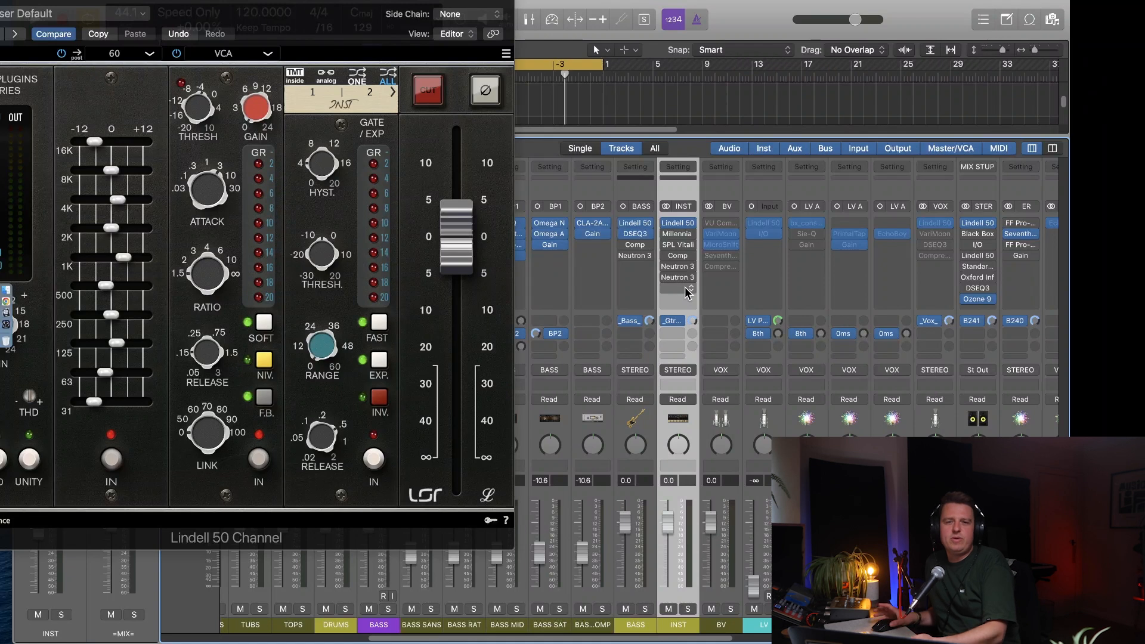
# Close the Lindell 50, and enable and open the Millennia NSEQ-2 equalizer on the INST channel.
pyautogui.press('shift+super+w')
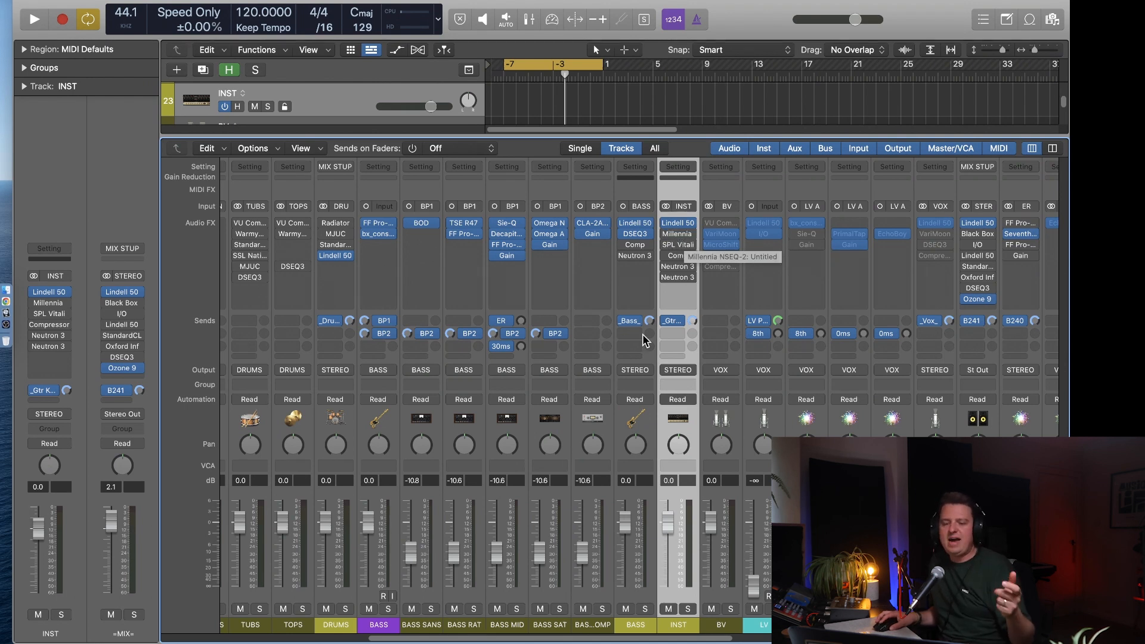
pyautogui.click(679, 231)
pyautogui.moveTo(727, 177); pyautogui.dragTo(522, 164)
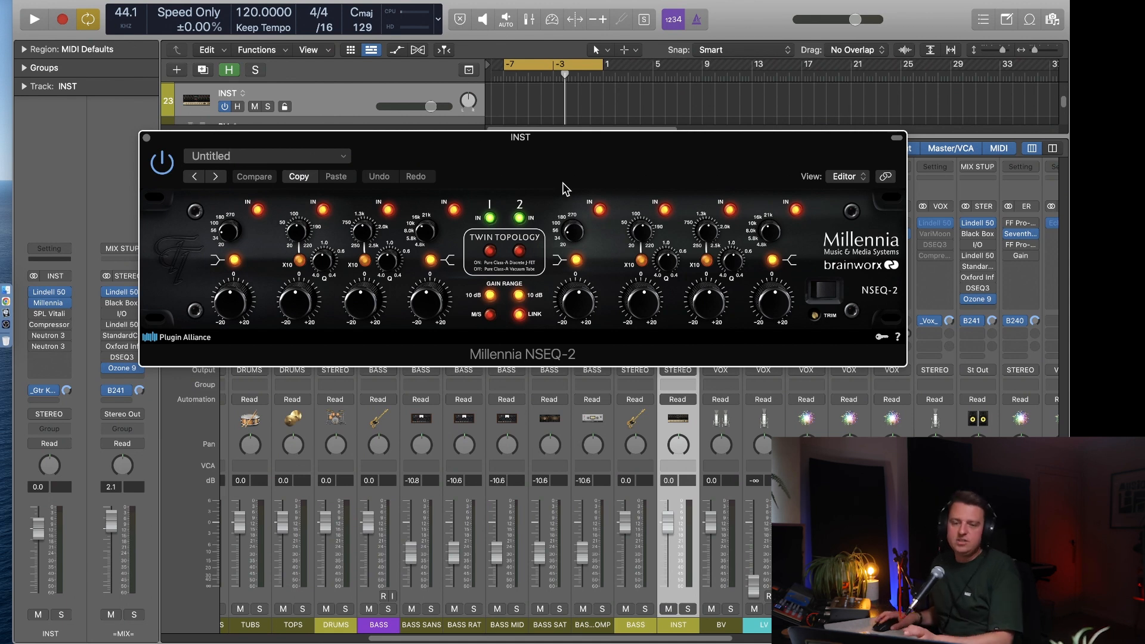
pyautogui.moveTo(652, 169); pyautogui.dragTo(618, 177)
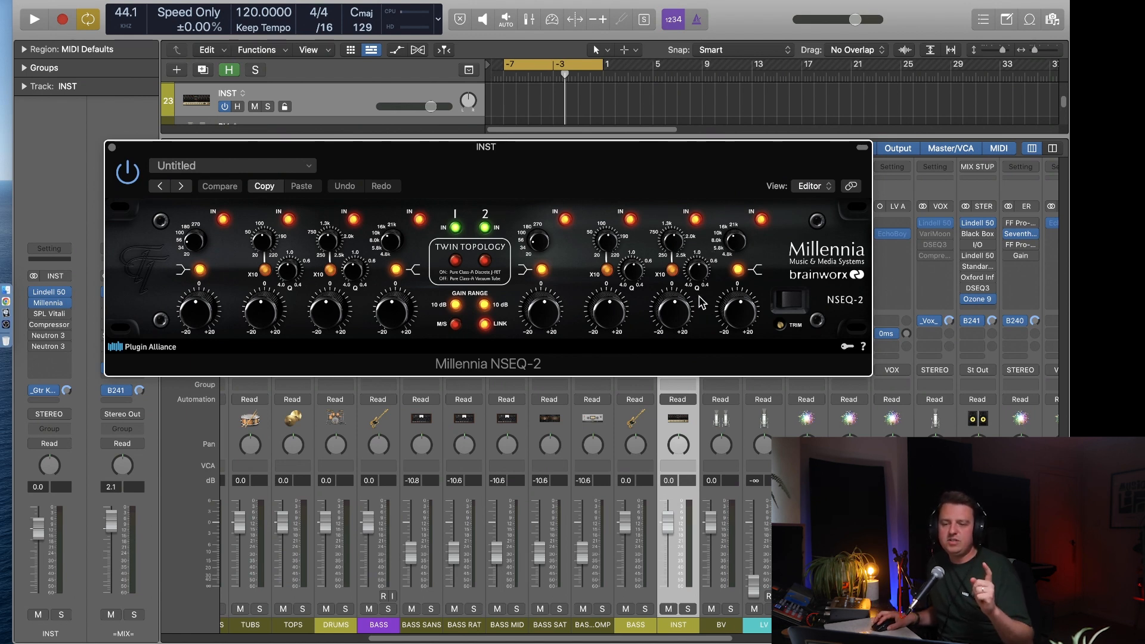
# Try the frequency, shelf and gain controls of the NSEQ-2's second channel, and switch the equalizer to M/S mode.
pyautogui.moveTo(672, 242); pyautogui.dragTo(678, 242)
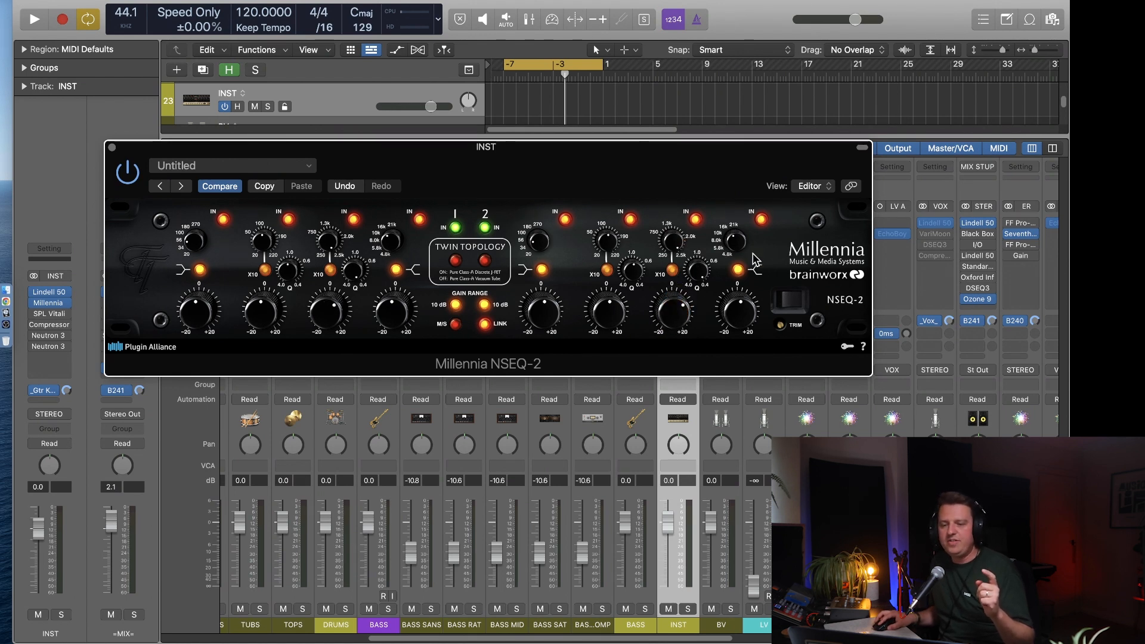
pyautogui.click(738, 270)
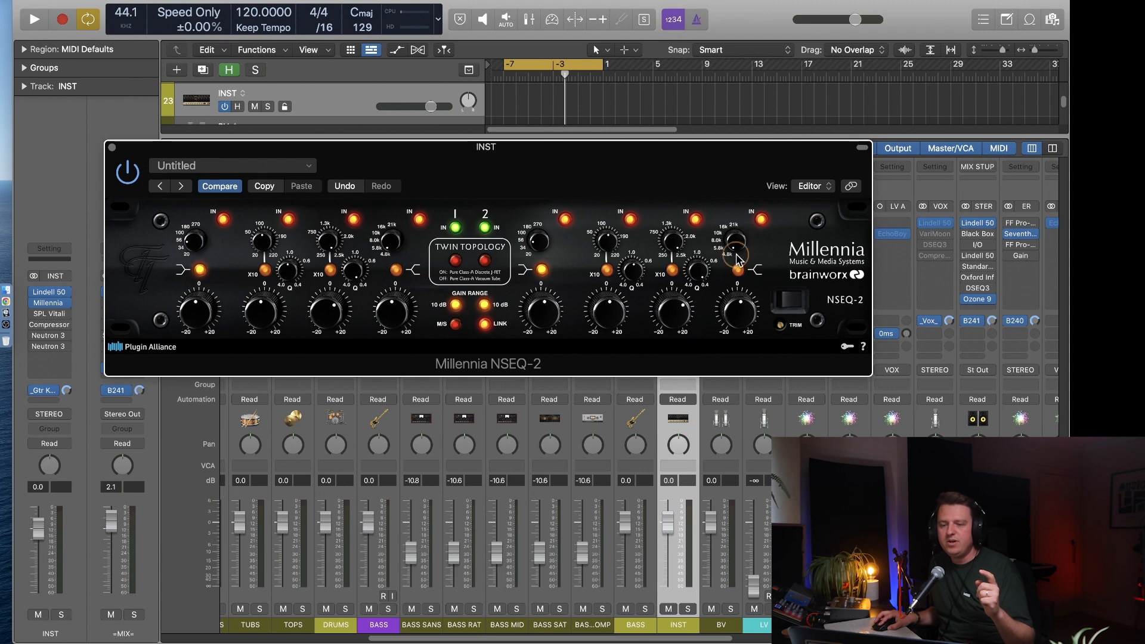
pyautogui.moveTo(744, 312); pyautogui.dragTo(738, 311)
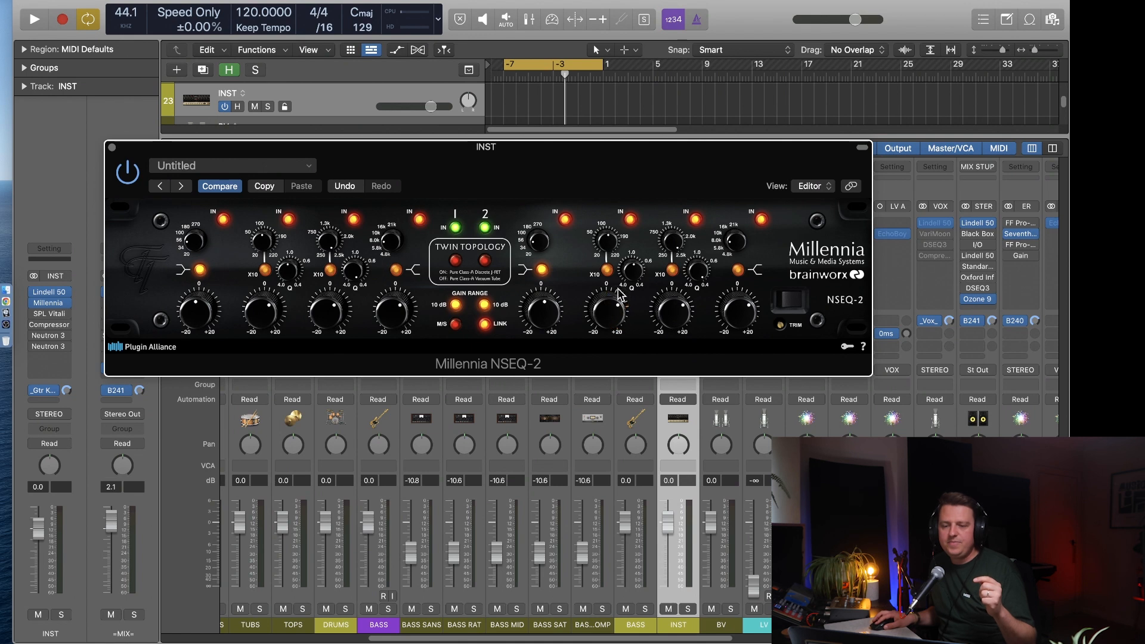
pyautogui.click(610, 328)
pyautogui.moveTo(610, 328)
pyautogui.mouseDown()
pyautogui.moveTo(636, 227)
pyautogui.moveTo(631, 286)
pyautogui.moveTo(609, 320)
pyautogui.mouseUp()
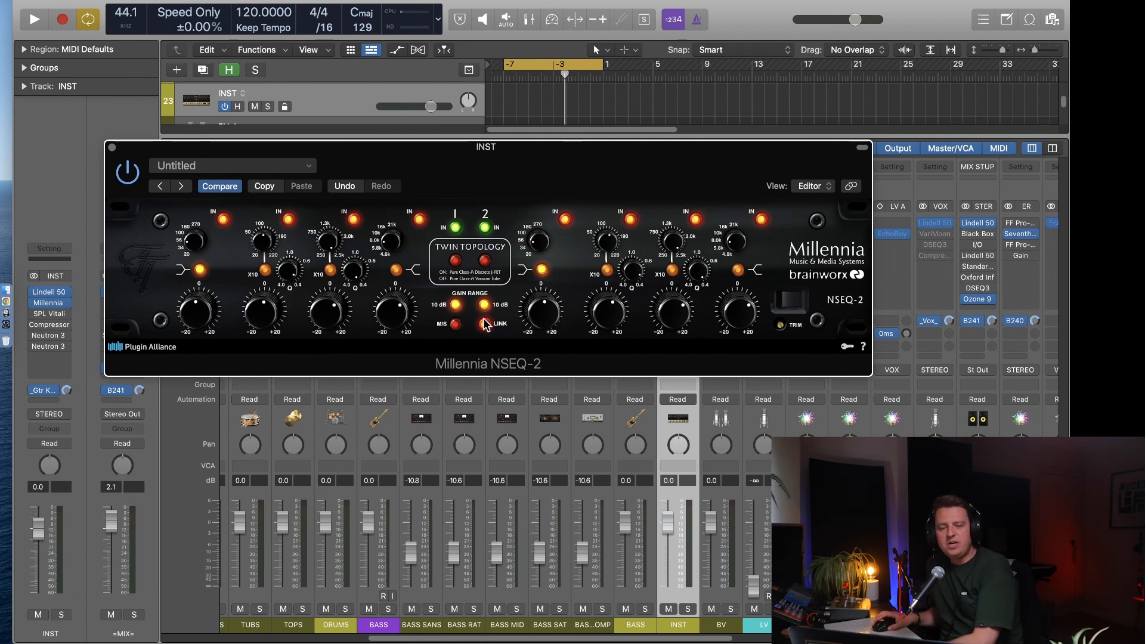
pyautogui.click(456, 323)
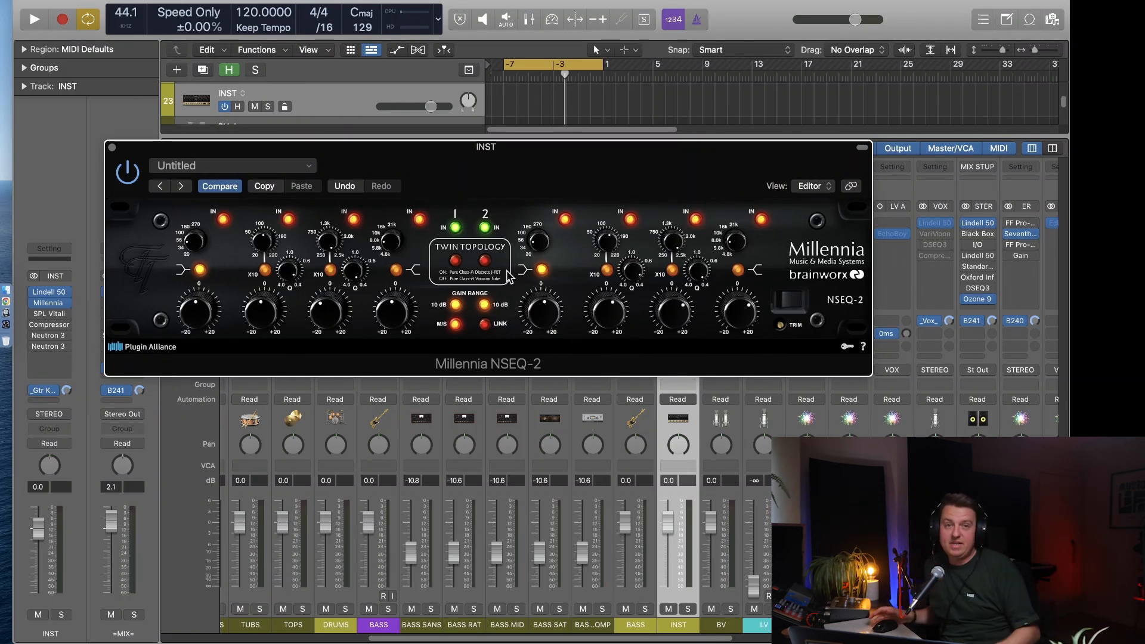
pyautogui.click(613, 188)
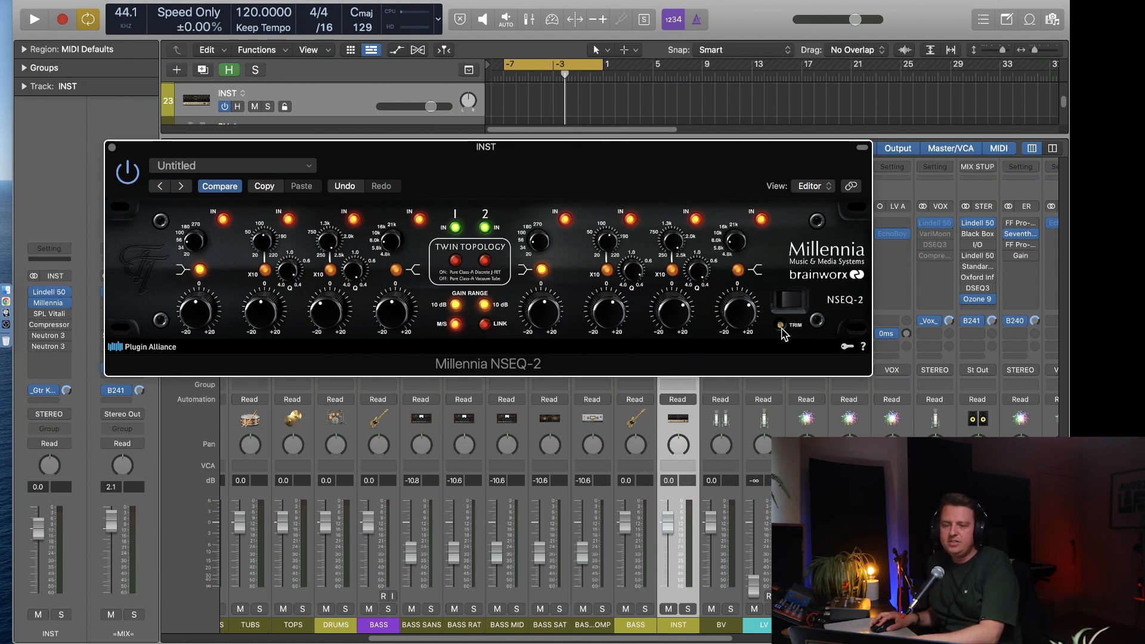
# Power the NSEQ-2 off and back on.
pyautogui.click(786, 298)
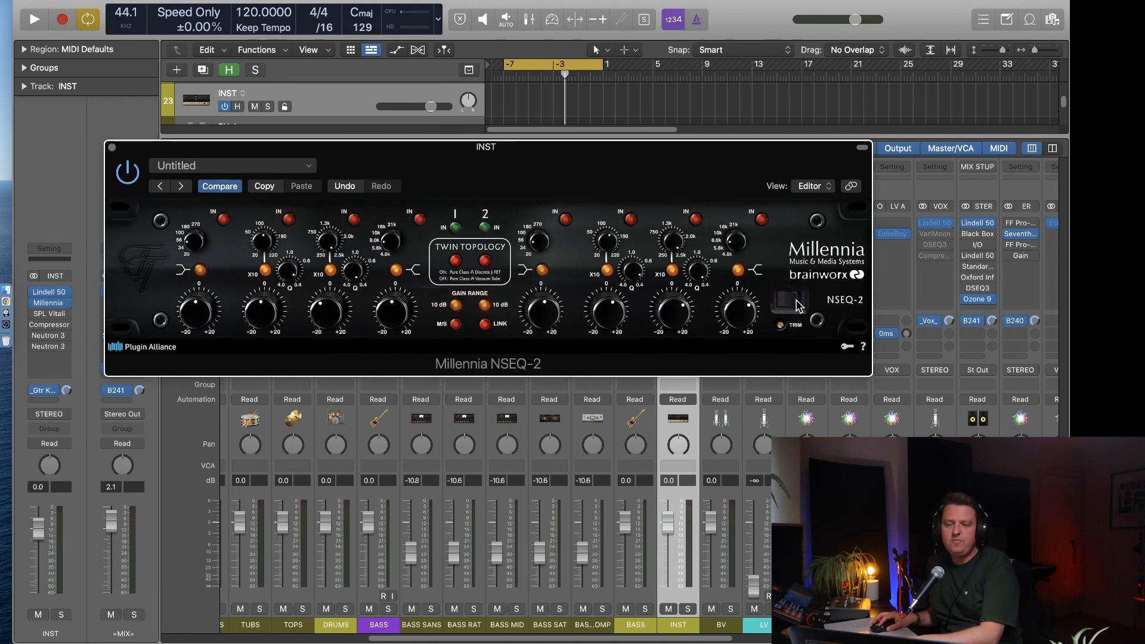
pyautogui.click(797, 301)
pyautogui.click(487, 264)
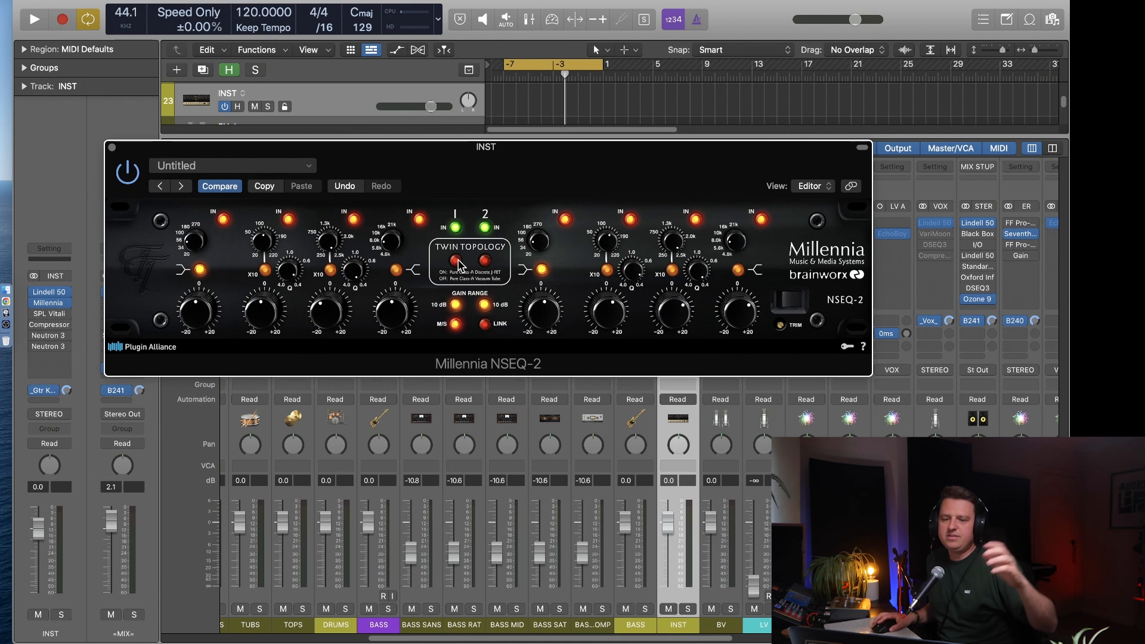
# Close the NSEQ-2, and enable and open the SPL Vitalizer MK2-T on the INST channel.
pyautogui.press('super+w')
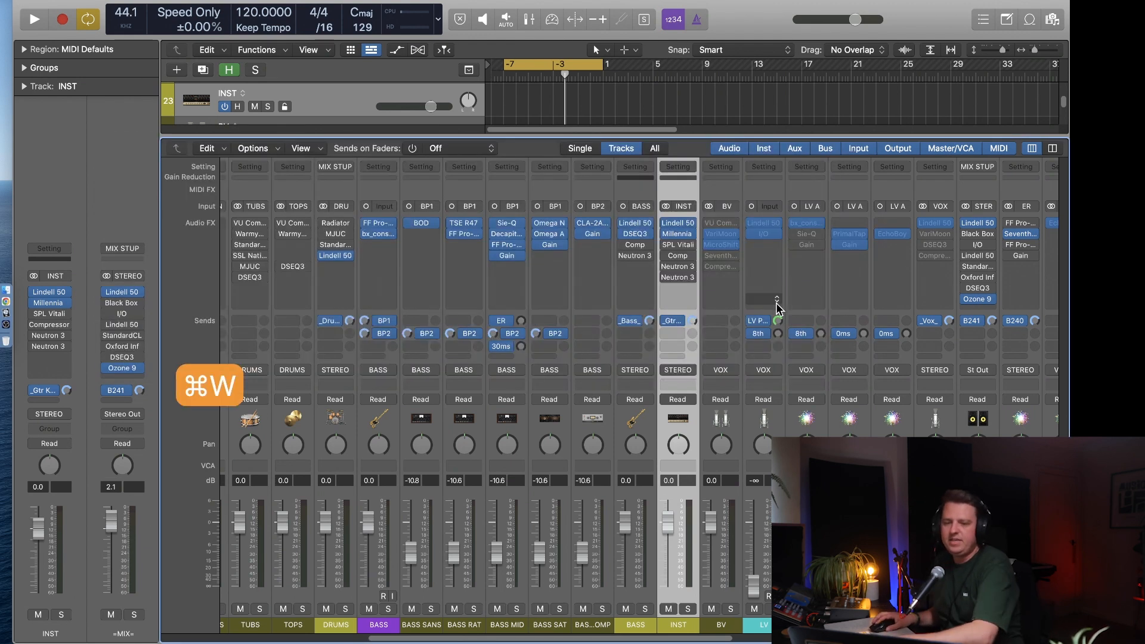
pyautogui.click(680, 246)
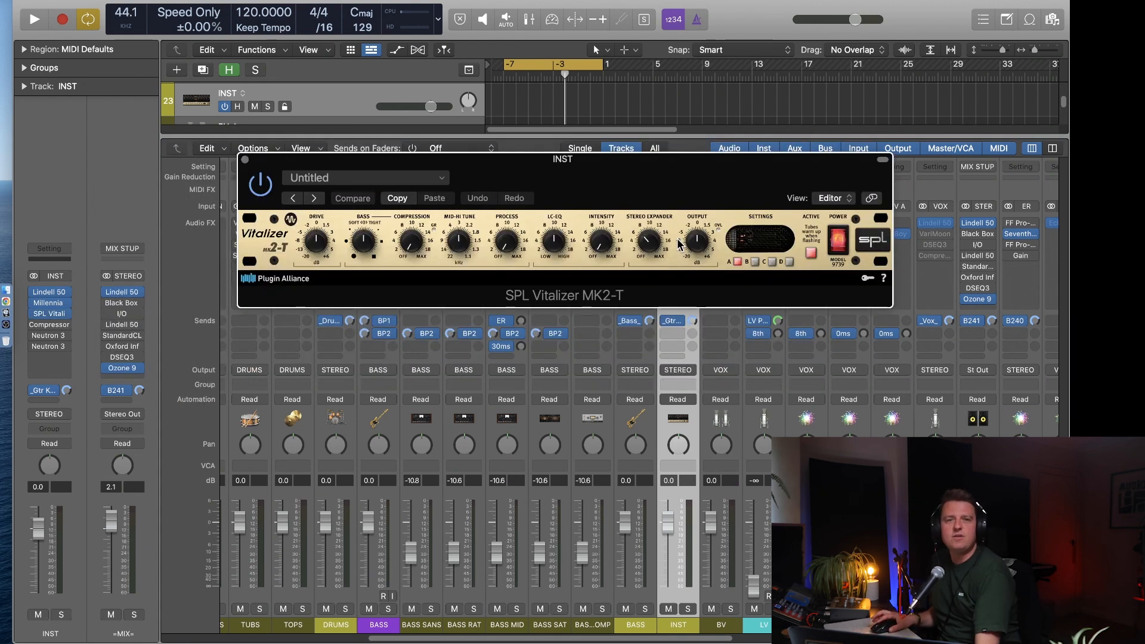
pyautogui.moveTo(629, 163)
pyautogui.mouseDown()
pyautogui.moveTo(544, 110)
pyautogui.moveTo(639, 136)
pyautogui.moveTo(627, 165)
pyautogui.mouseUp()
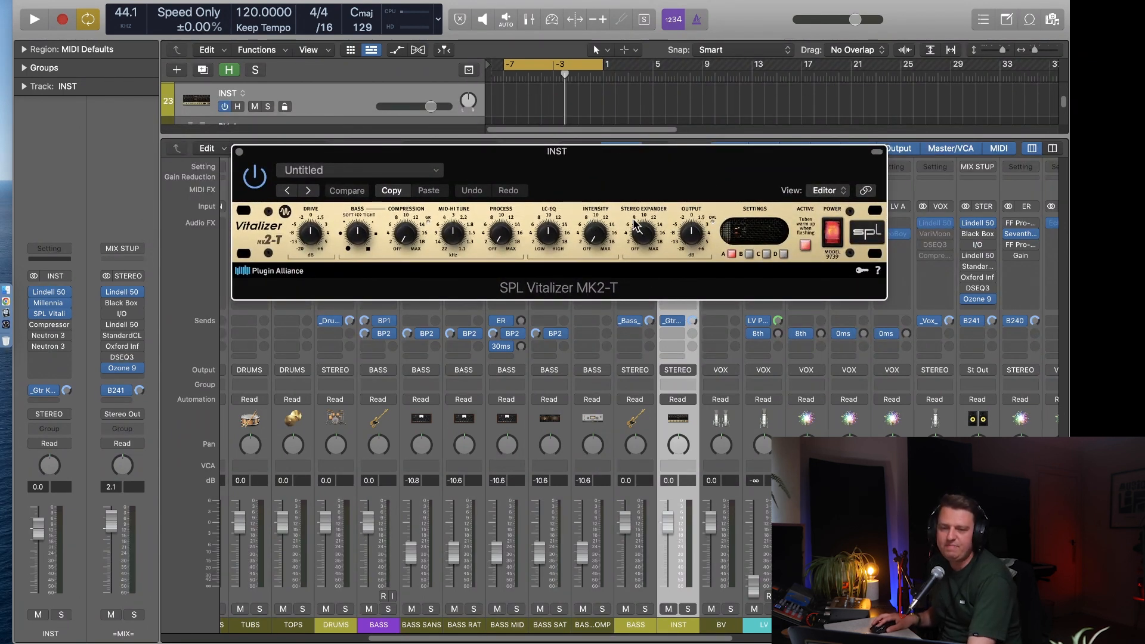
pyautogui.moveTo(640, 236)
pyautogui.mouseDown()
pyautogui.moveTo(639, 267)
pyautogui.moveTo(637, 244)
pyautogui.mouseUp()
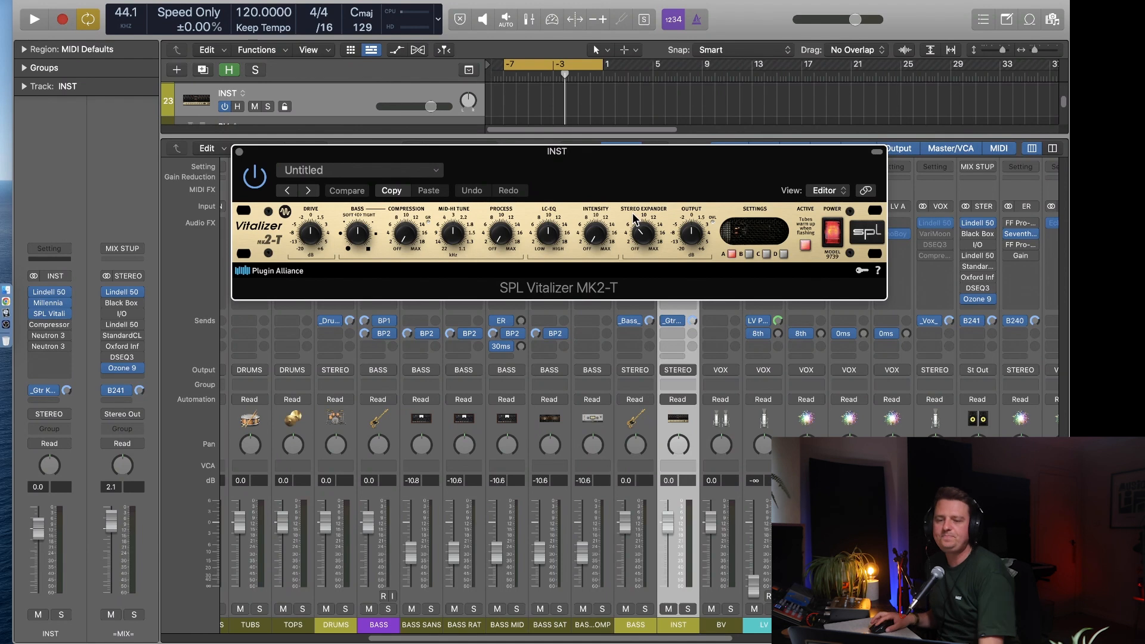
pyautogui.moveTo(736, 174); pyautogui.dragTo(647, 171)
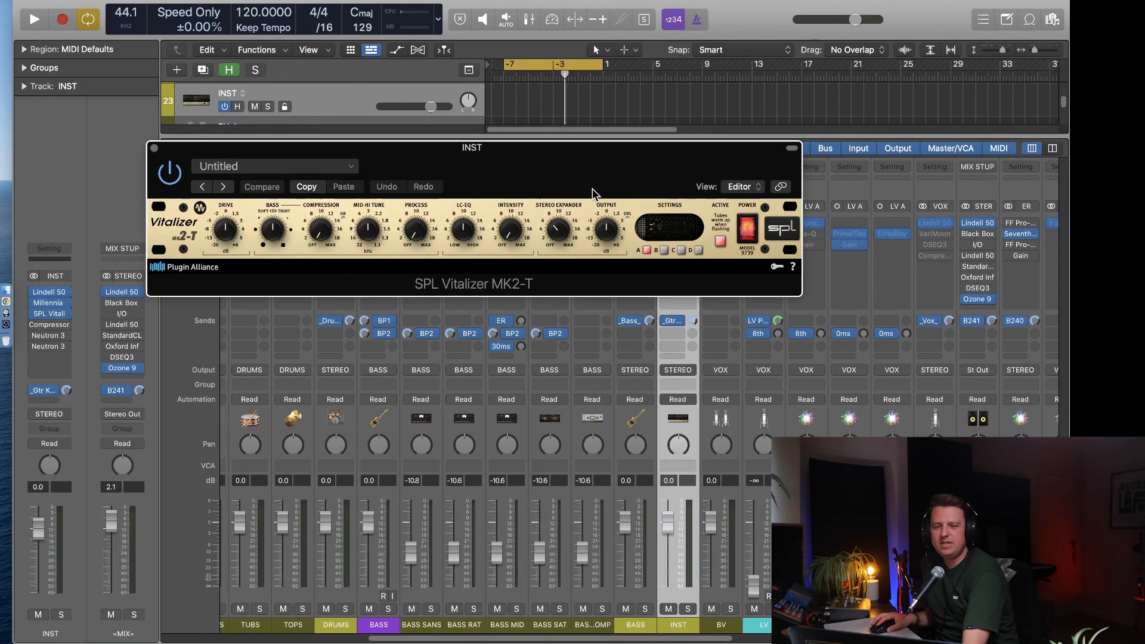
# Turn the Vitalizer's Bass control toward Tight and add a moderate amount of Compression.
pyautogui.moveTo(279, 235); pyautogui.dragTo(275, 233)
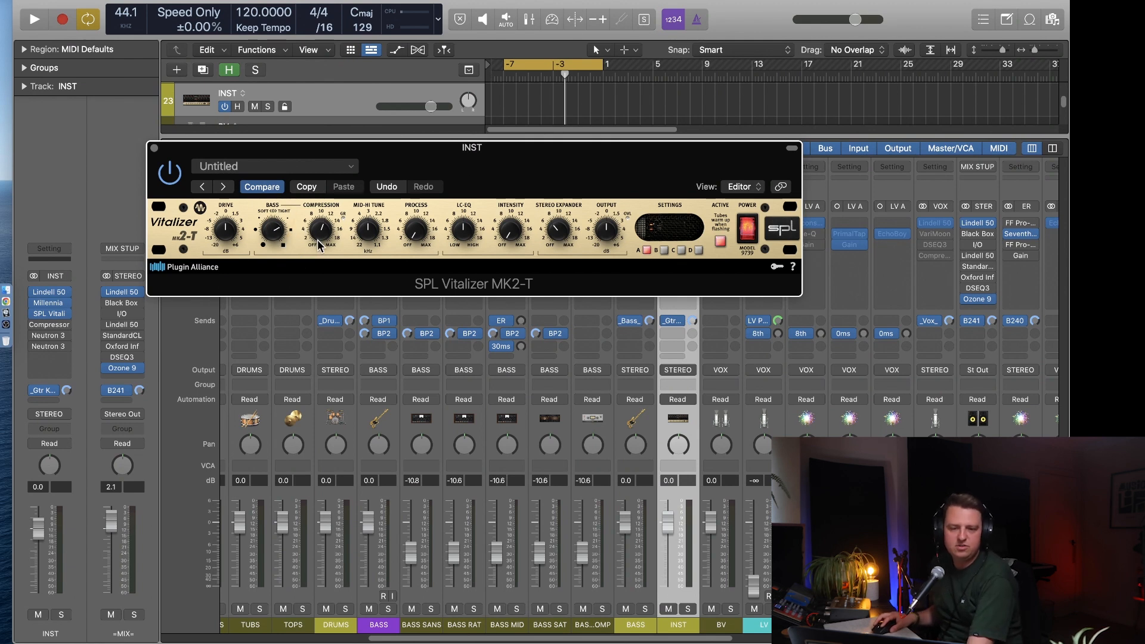
pyautogui.moveTo(316, 244)
pyautogui.mouseDown()
pyautogui.moveTo(272, 242)
pyautogui.moveTo(320, 242)
pyautogui.mouseUp()
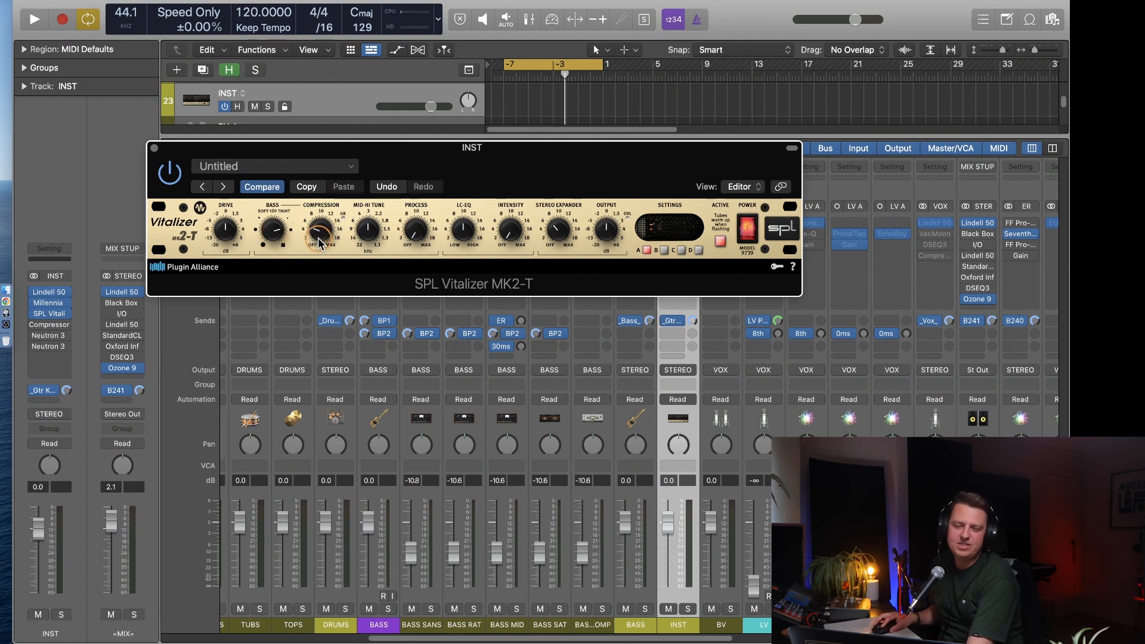
pyautogui.click(279, 223)
pyautogui.click(318, 234)
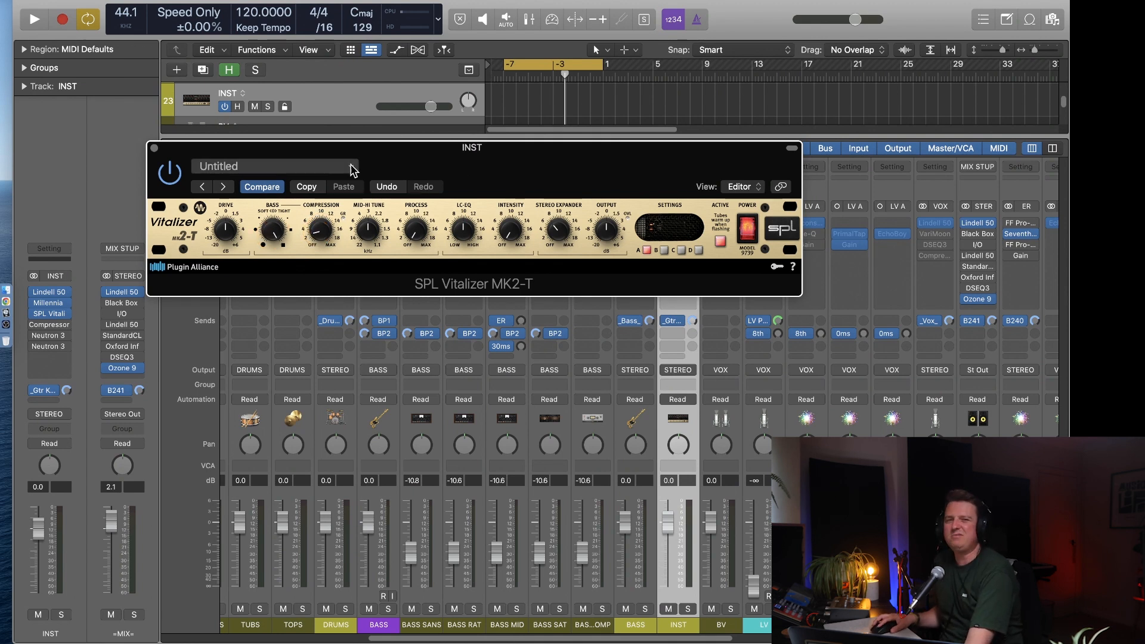
pyautogui.moveTo(563, 236); pyautogui.dragTo(557, 235)
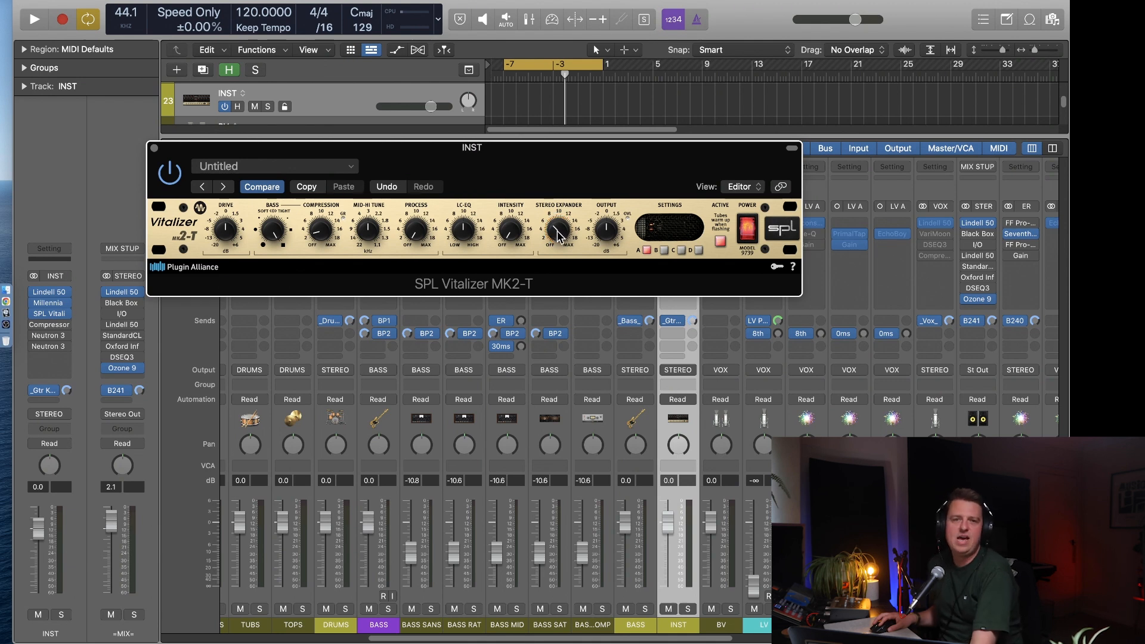
# Open the INST channel's Compressor, closing the Vitalizer and Neutron 3 Compressor windows.
pyautogui.press('super+w')
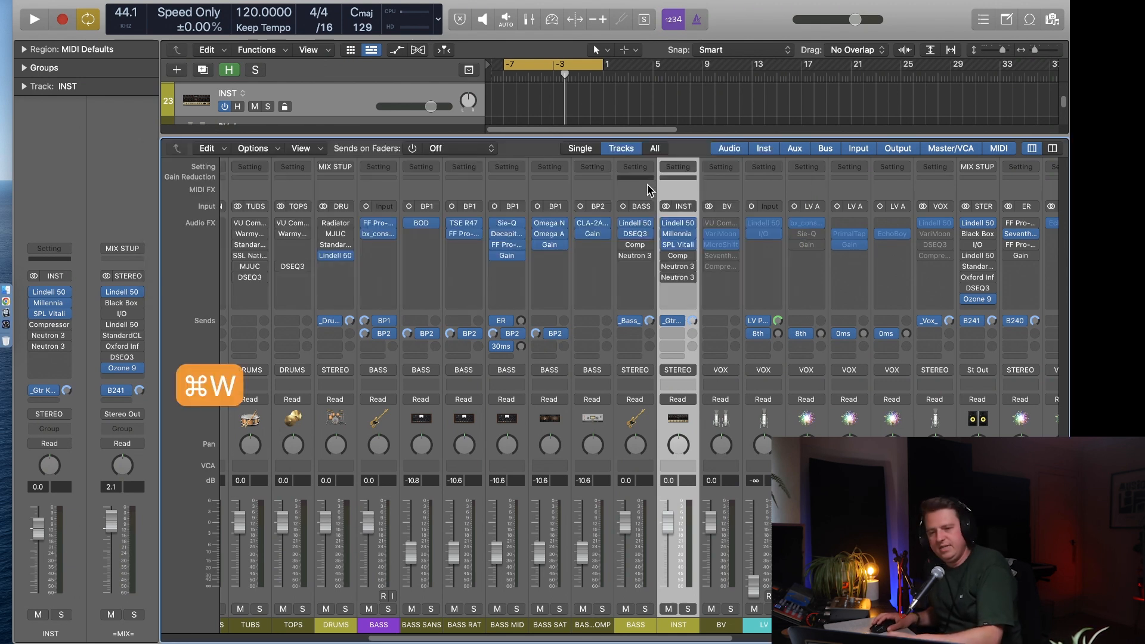
pyautogui.click(677, 255)
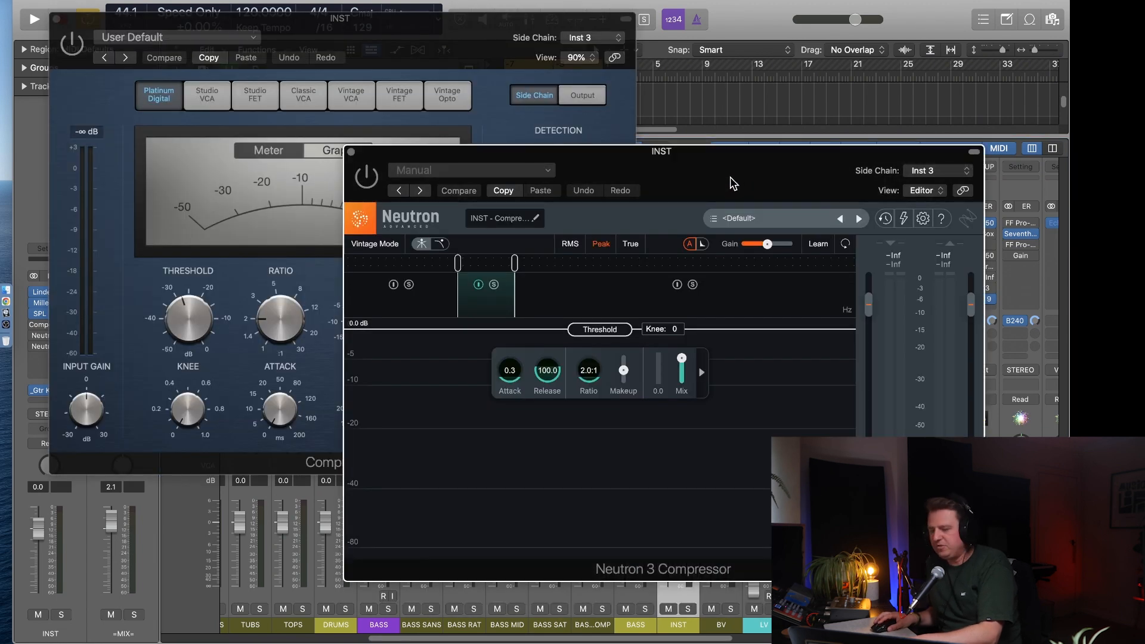
pyautogui.press('super+w')
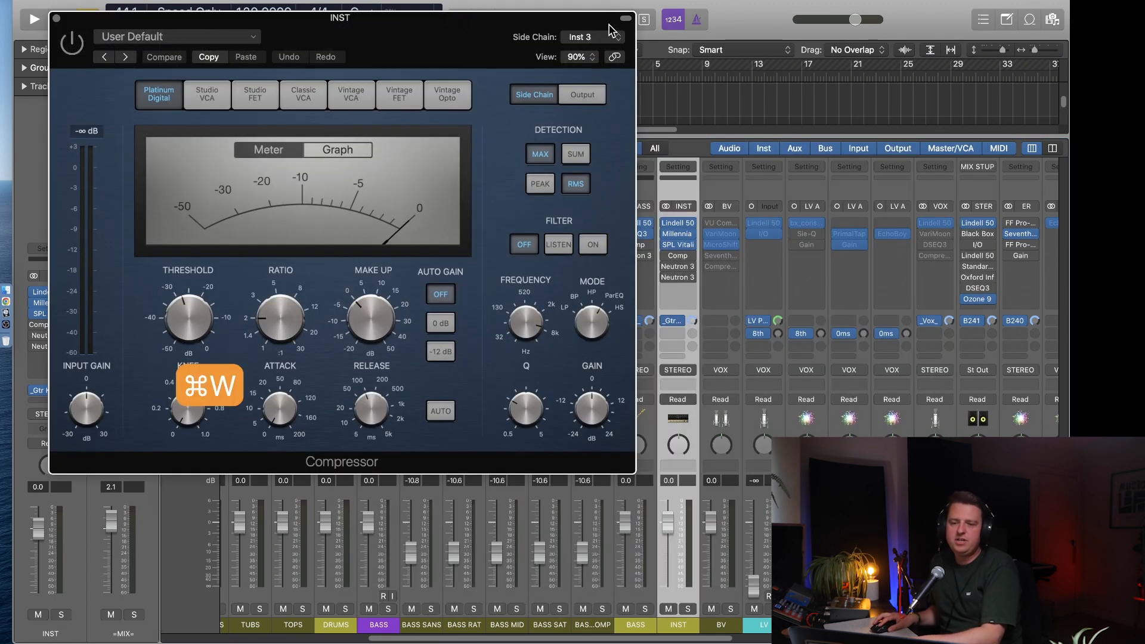
# Check the Compressor's side-chain source options, keeping SGSC (Inst 3), and power the Compressor on before closing it.
pyautogui.click(582, 37)
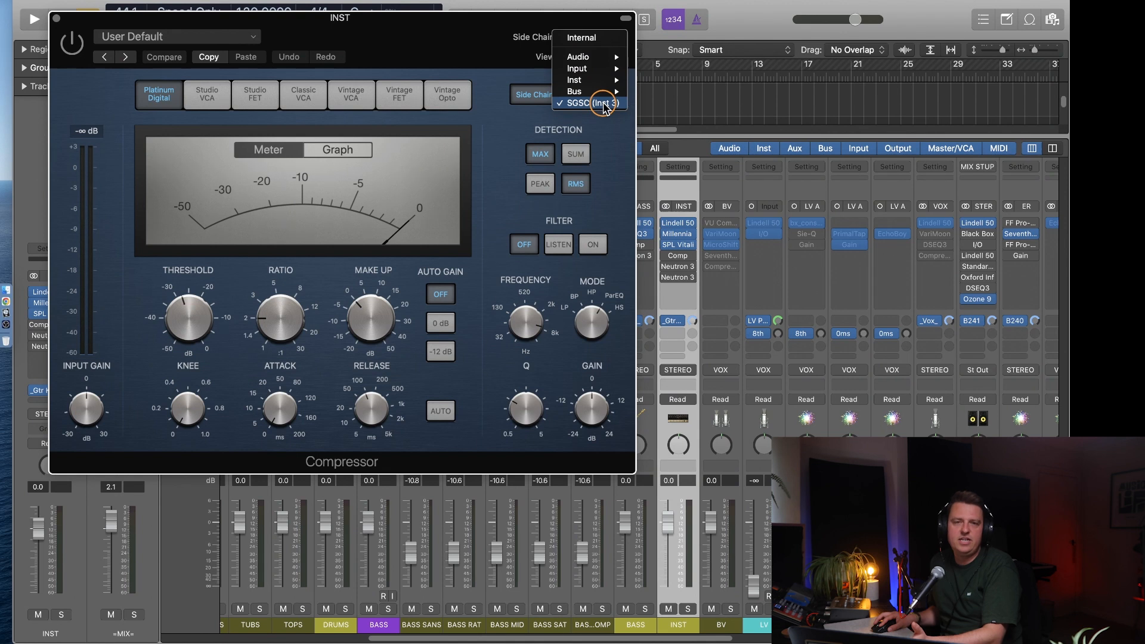
pyautogui.click(389, 33)
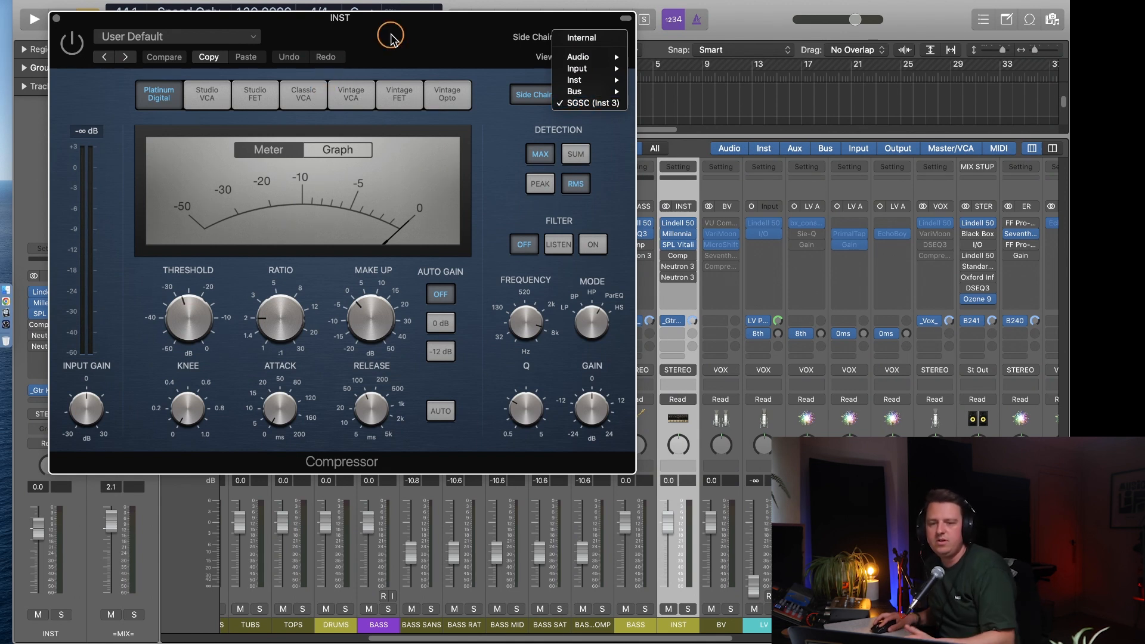
pyautogui.moveTo(395, 41); pyautogui.dragTo(495, 74)
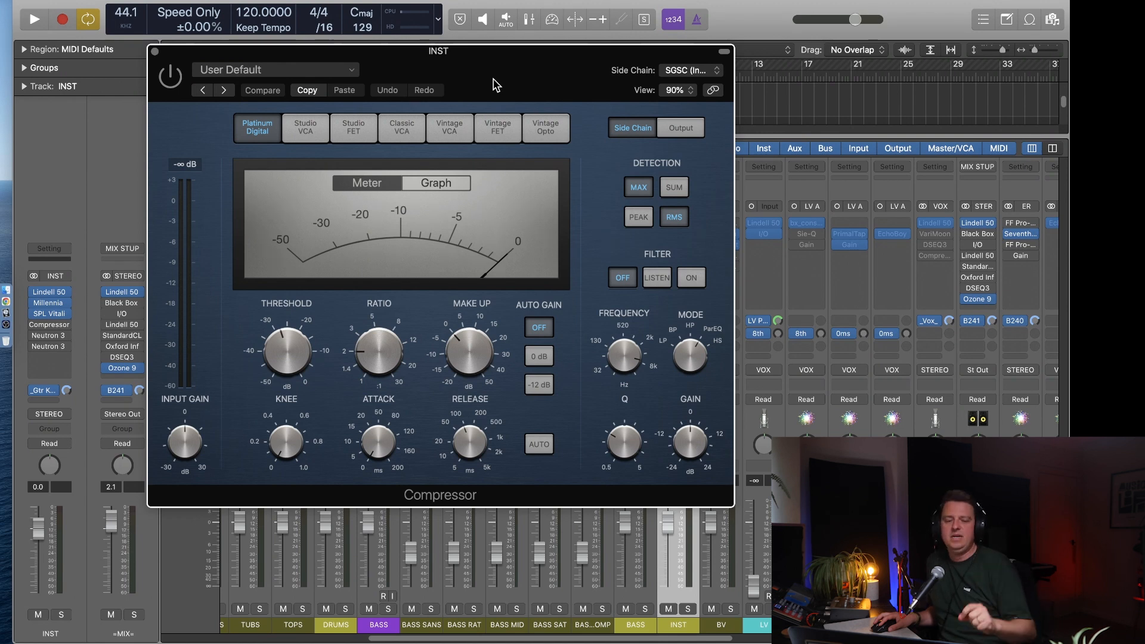
pyautogui.moveTo(494, 83); pyautogui.dragTo(506, 77)
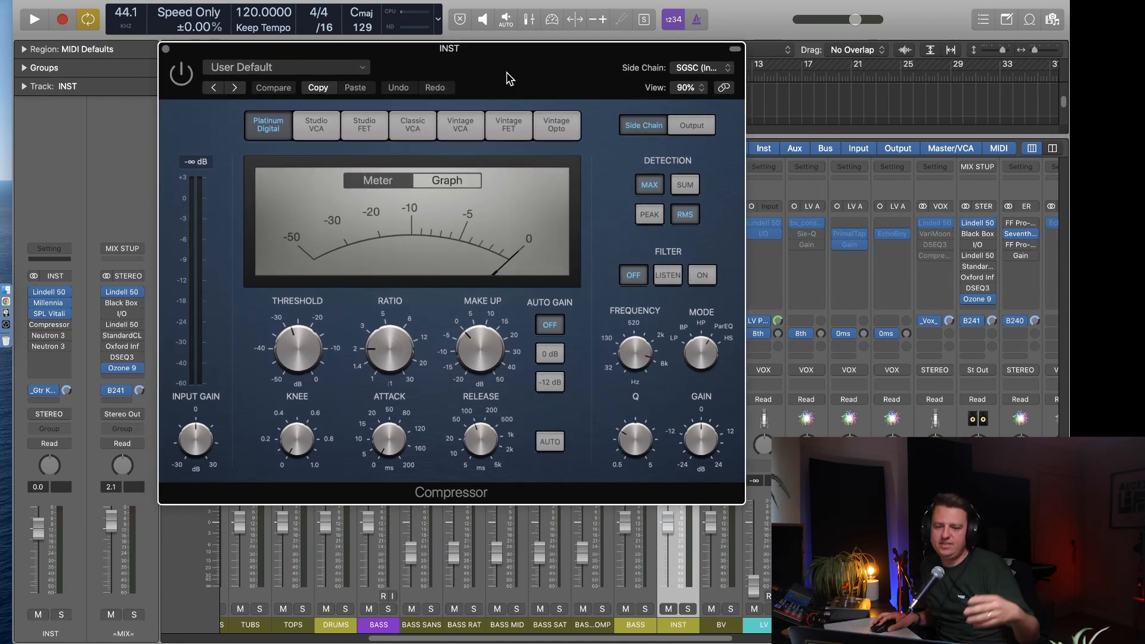
pyautogui.moveTo(509, 78); pyautogui.dragTo(510, 78)
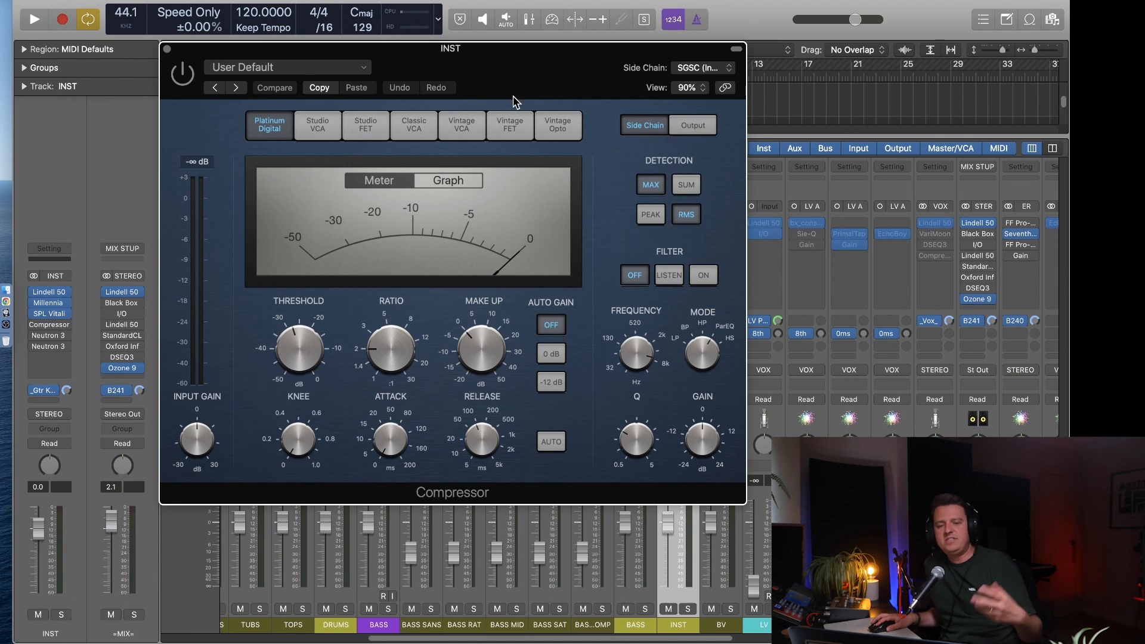
pyautogui.click(182, 76)
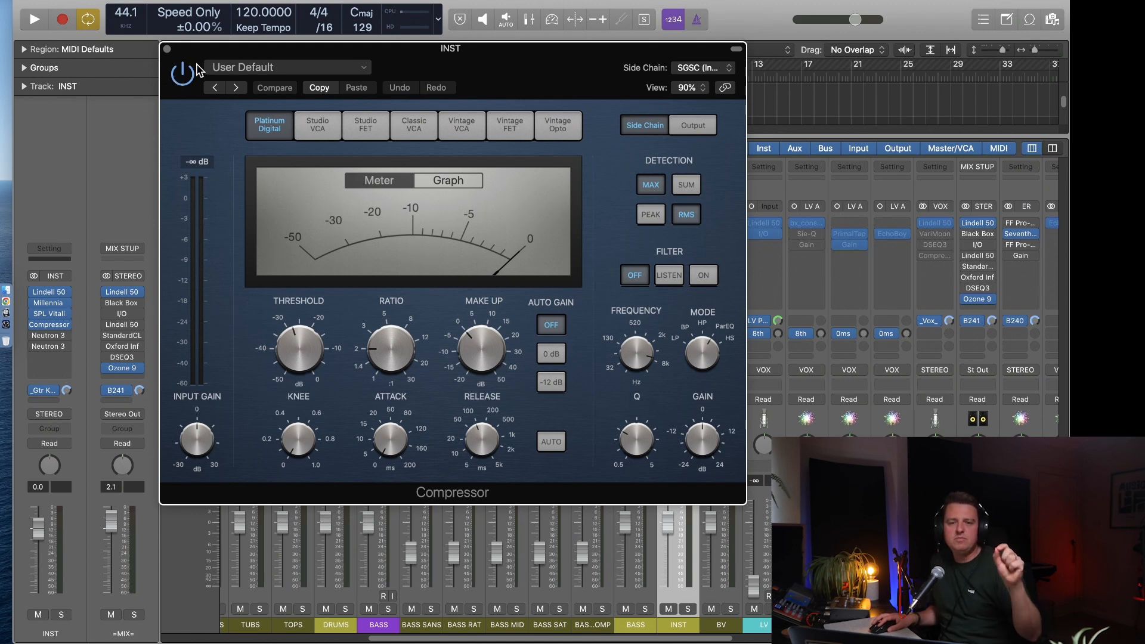
pyautogui.click(167, 48)
# Enable and open the first Neutron 3 Compressor on the INST channel, and reveal its sidechain settings before closing it.
pyautogui.click(678, 266)
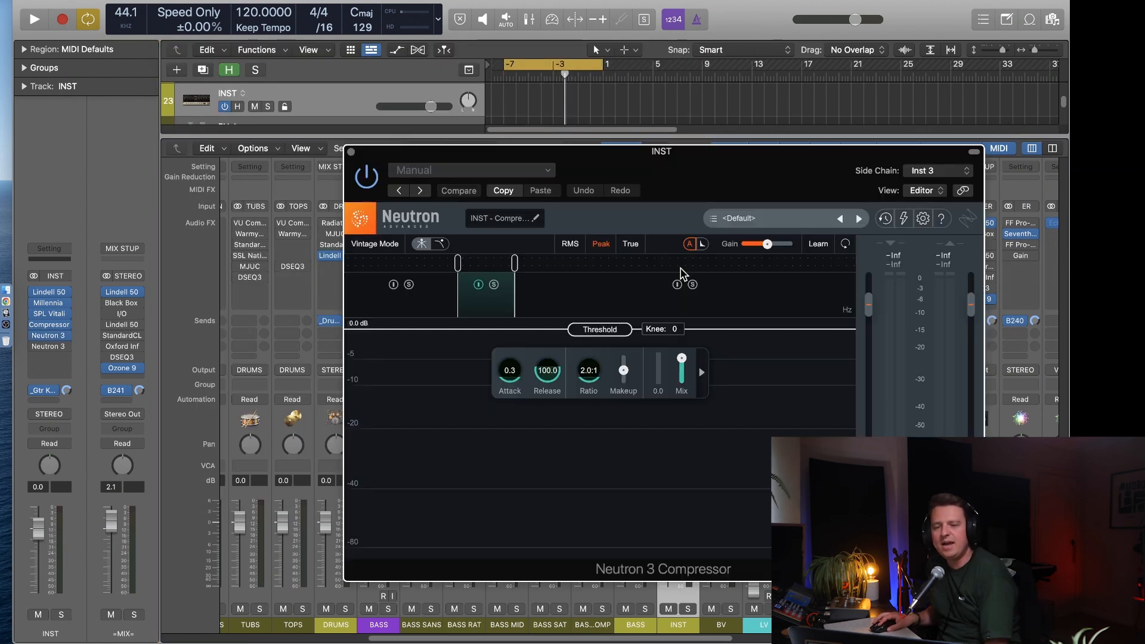
pyautogui.moveTo(661, 150); pyautogui.dragTo(509, 134)
pyautogui.click(547, 354)
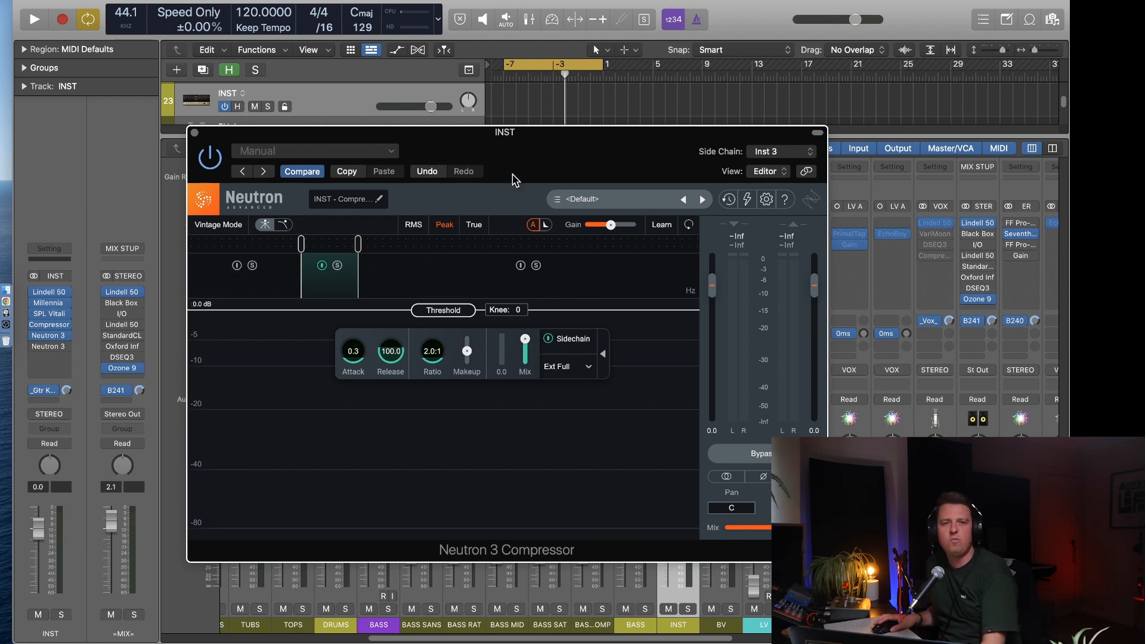
pyautogui.moveTo(544, 154)
pyautogui.mouseDown()
pyautogui.moveTo(524, 150)
pyautogui.moveTo(559, 165)
pyautogui.mouseUp()
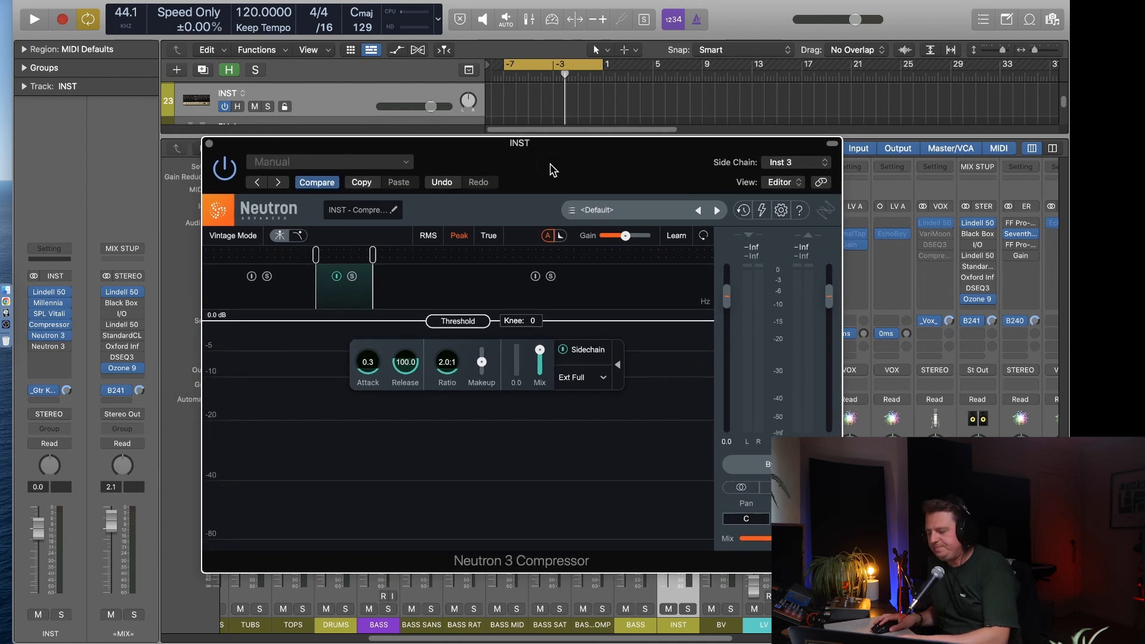
pyautogui.press('super+w')
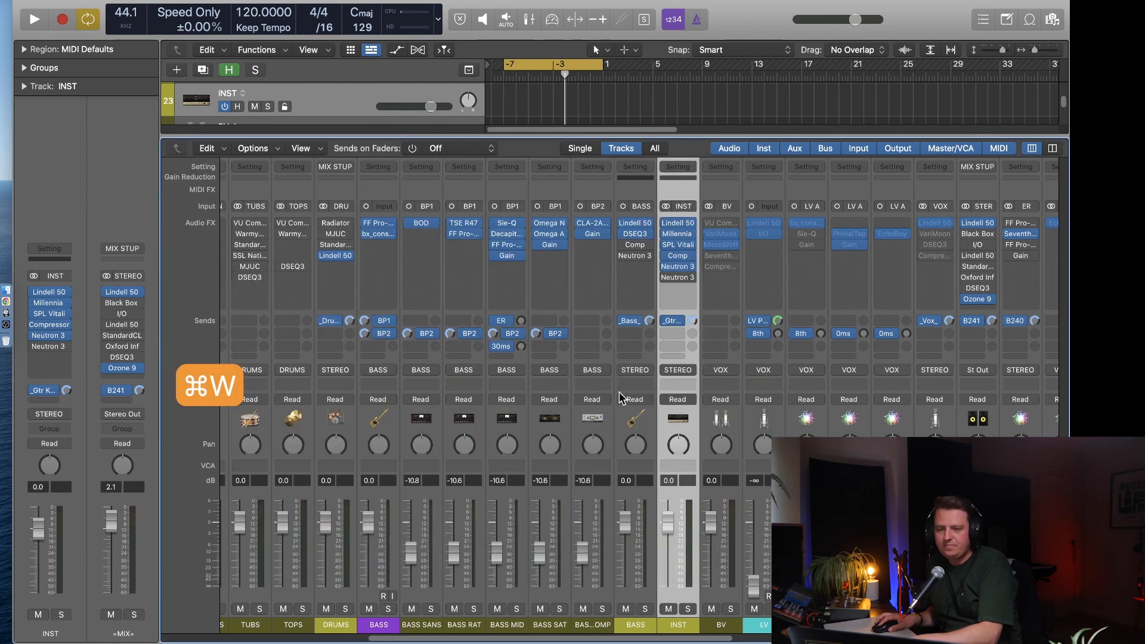
# Enable and open the second Neutron 3 Compressor on INST, and nudge the middle band's two crossovers, the lower at about 1.0k.
pyautogui.click(680, 278)
pyautogui.moveTo(771, 180); pyautogui.dragTo(559, 132)
pyautogui.moveTo(403, 210); pyautogui.dragTo(402, 210)
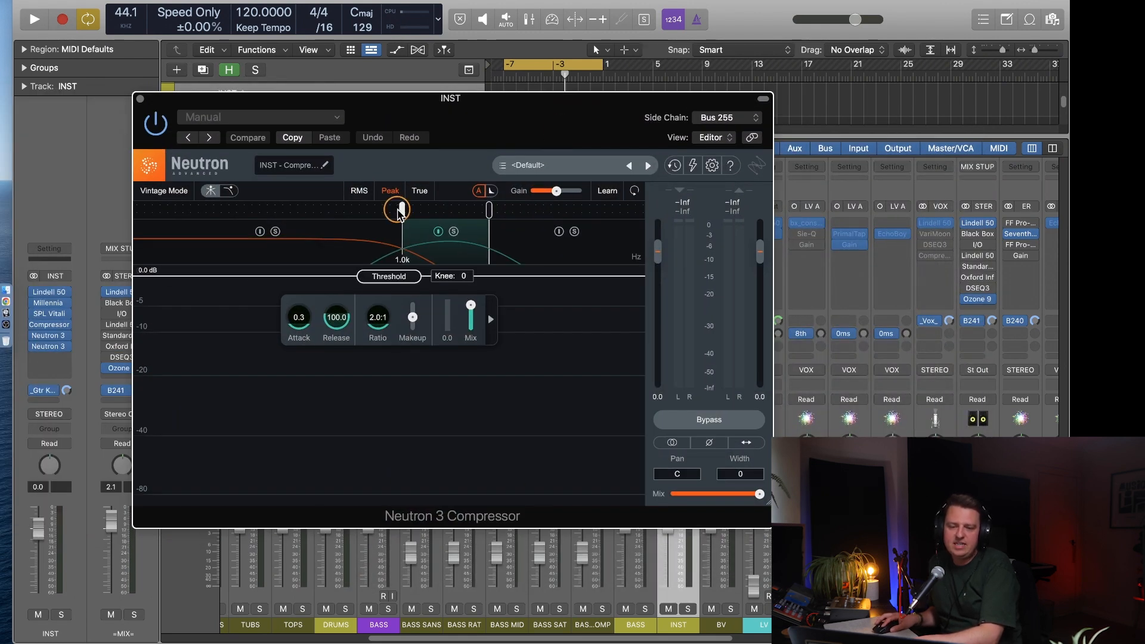
pyautogui.moveTo(489, 210); pyautogui.dragTo(490, 209)
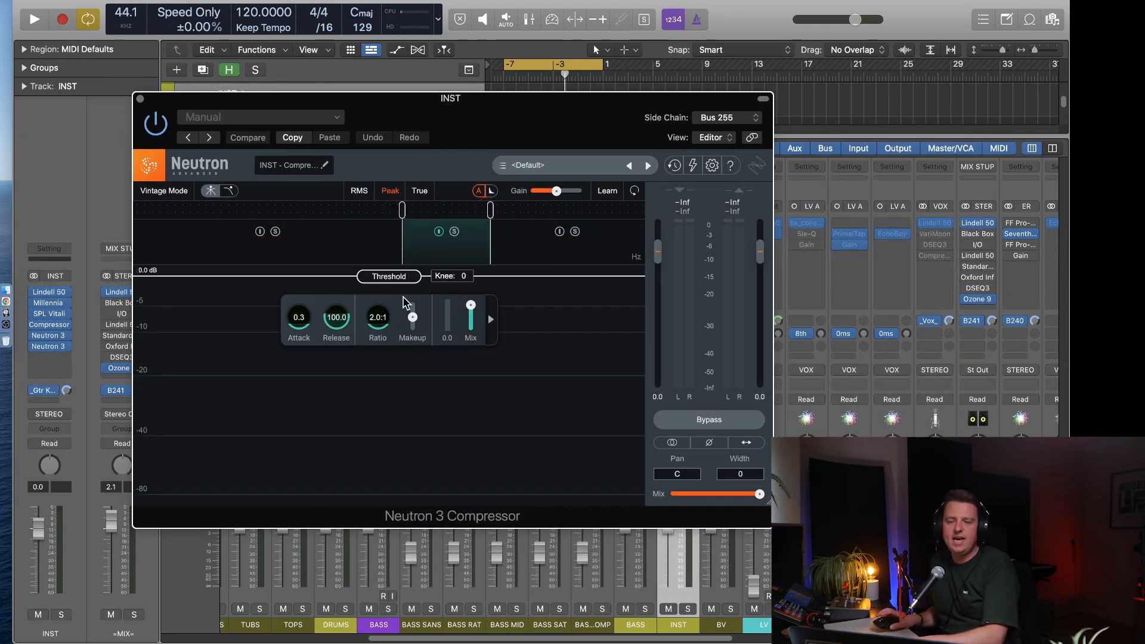
# With Bus 255 (VOX) as the side-chain source, lower the middle band's threshold to about -2.8 dB and close the plugin window.
pyautogui.click(724, 117)
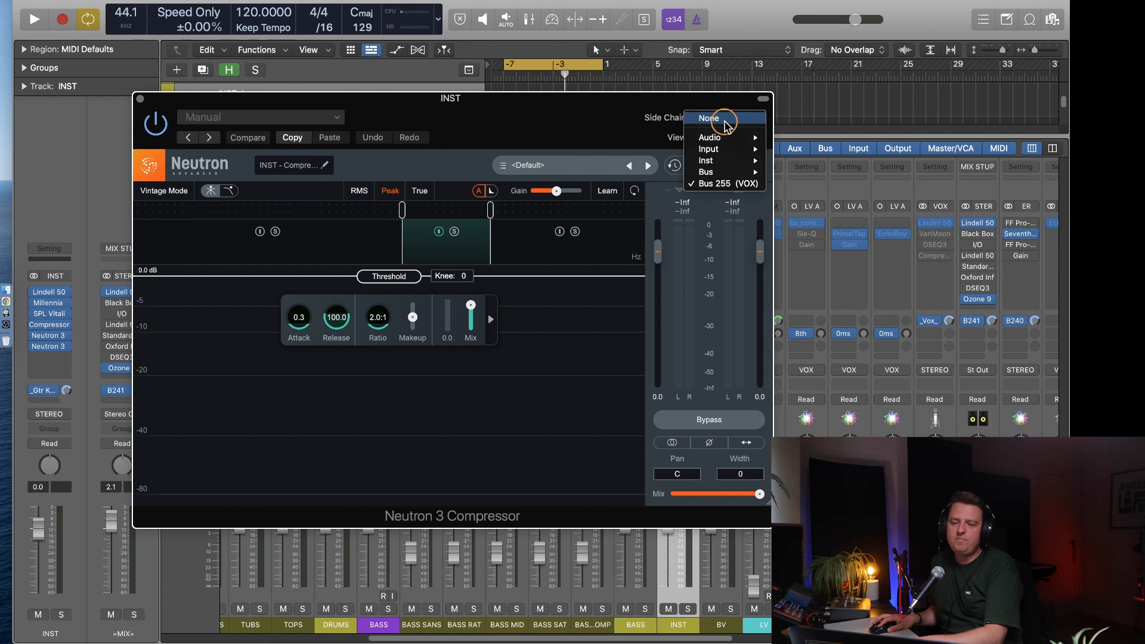
pyautogui.click(724, 183)
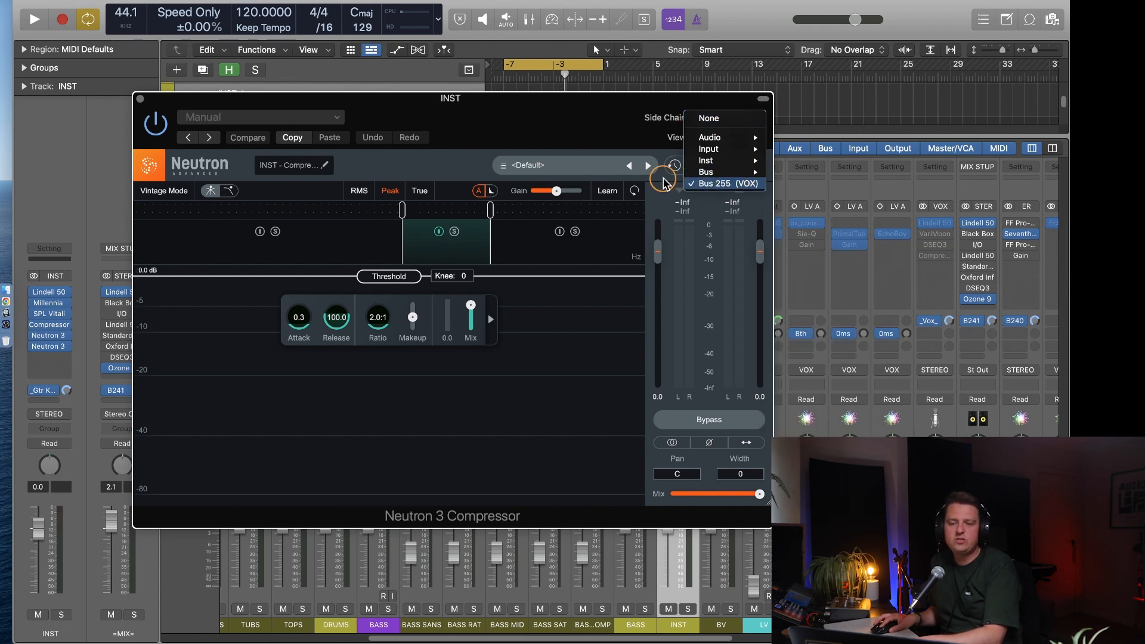
pyautogui.click(491, 319)
pyautogui.moveTo(385, 277); pyautogui.dragTo(380, 293)
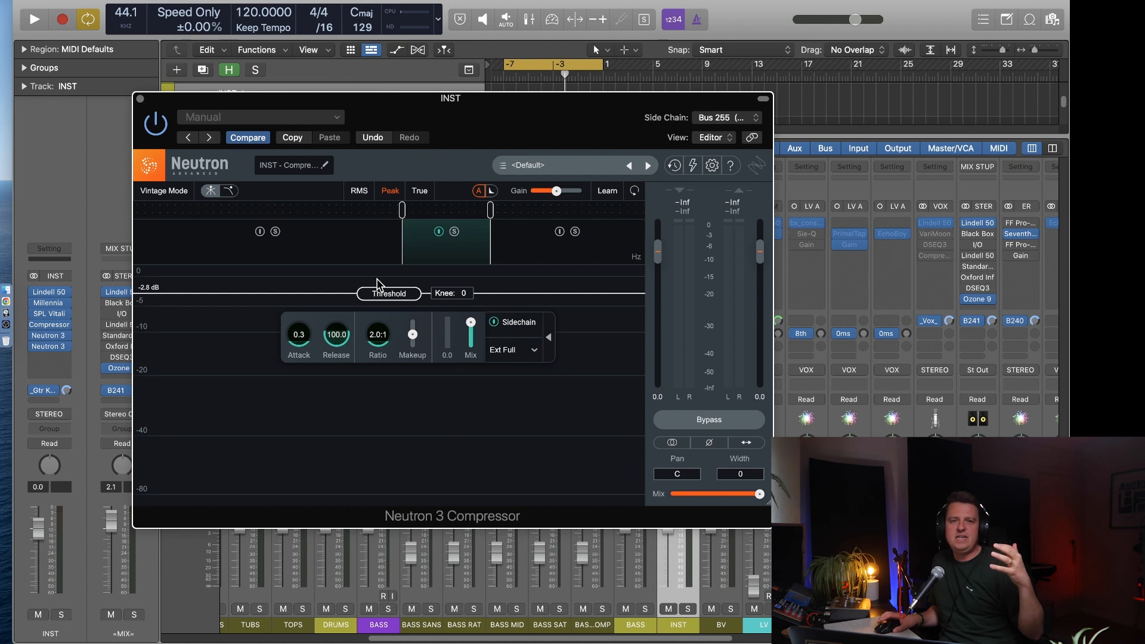
pyautogui.moveTo(498, 93); pyautogui.dragTo(494, 91)
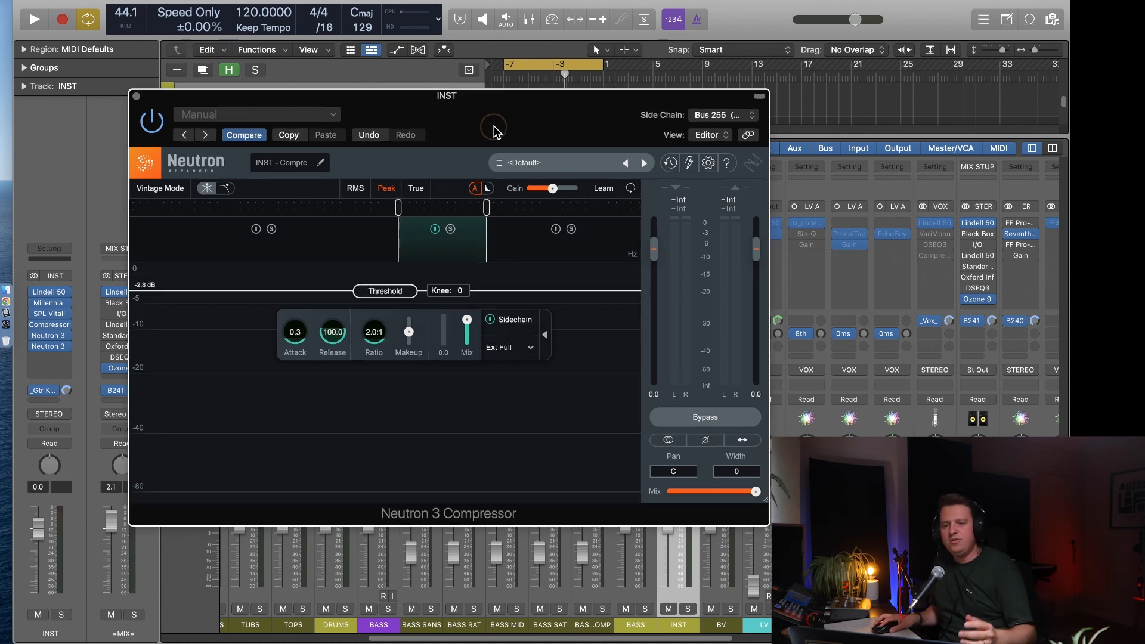
pyautogui.press('shift+super+w')
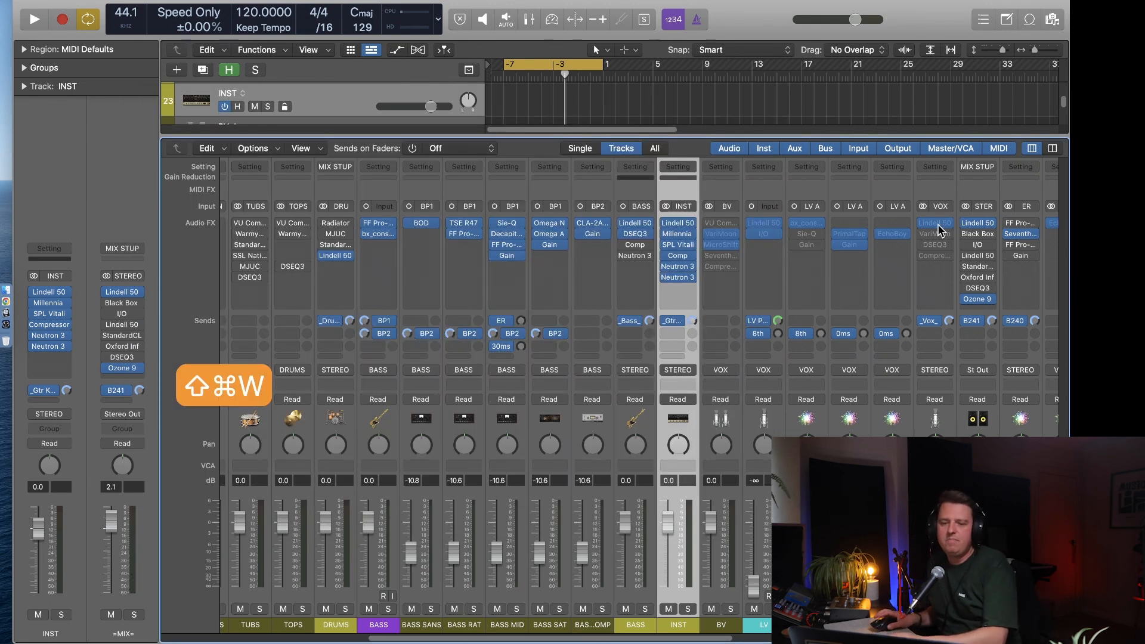